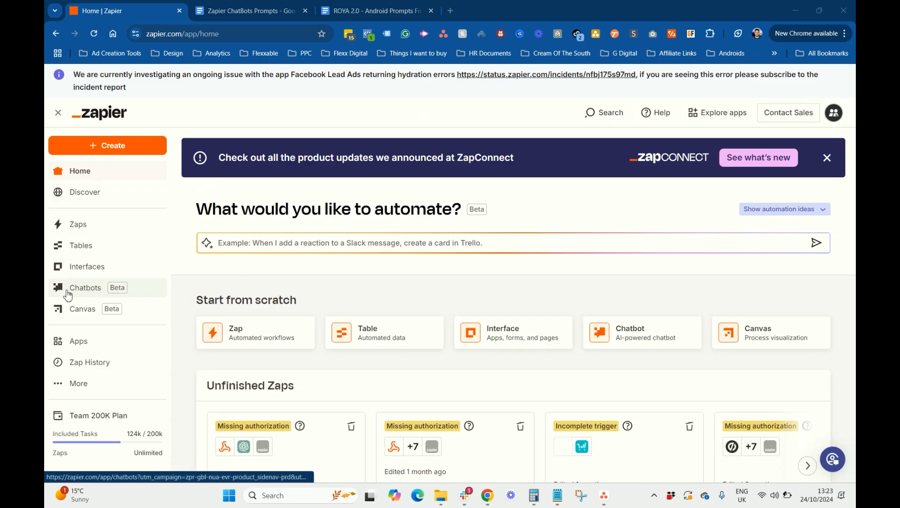
# Show the Chatbots list and open the plan's Upgrade link in a new tab
pyautogui.click(86, 288)
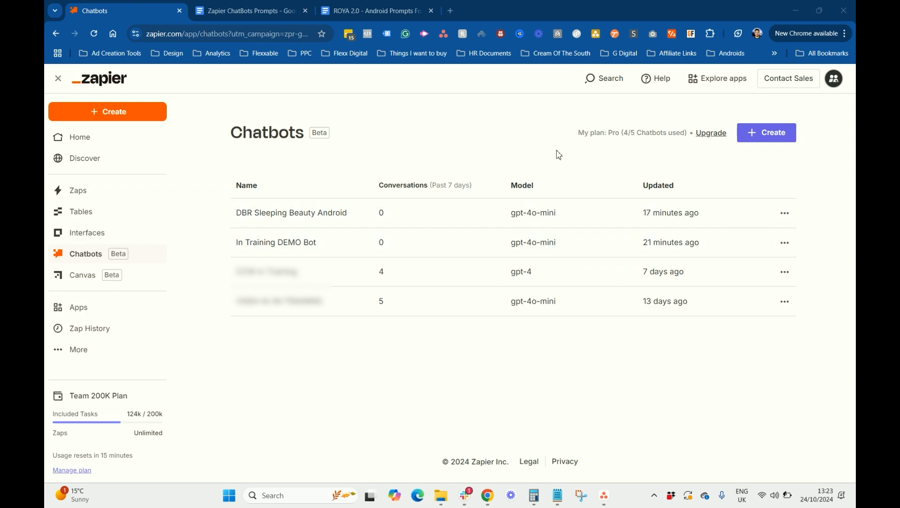
pyautogui.rightClick(705, 141)
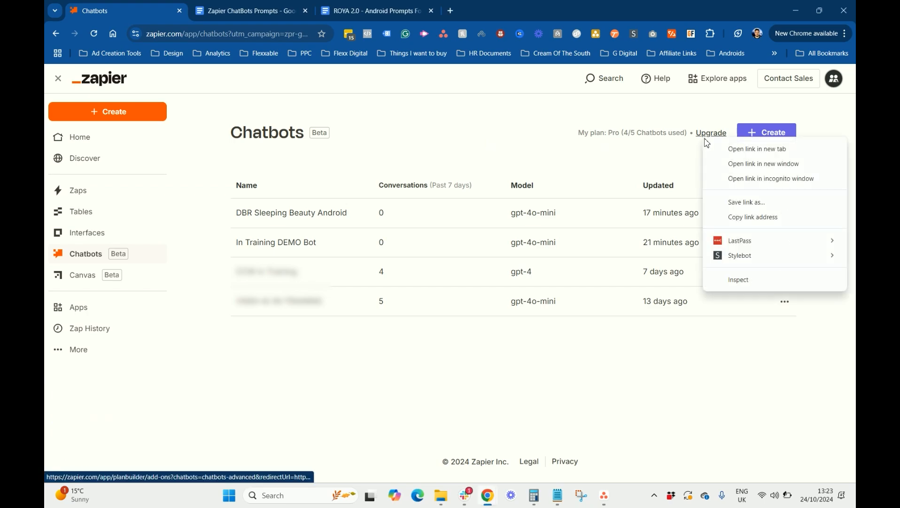
pyautogui.click(748, 148)
# Review the Free, Pro ($20) and Advanced ($100/mo) chatbot plans, then return to the Chatbots list
pyautogui.click(235, 8)
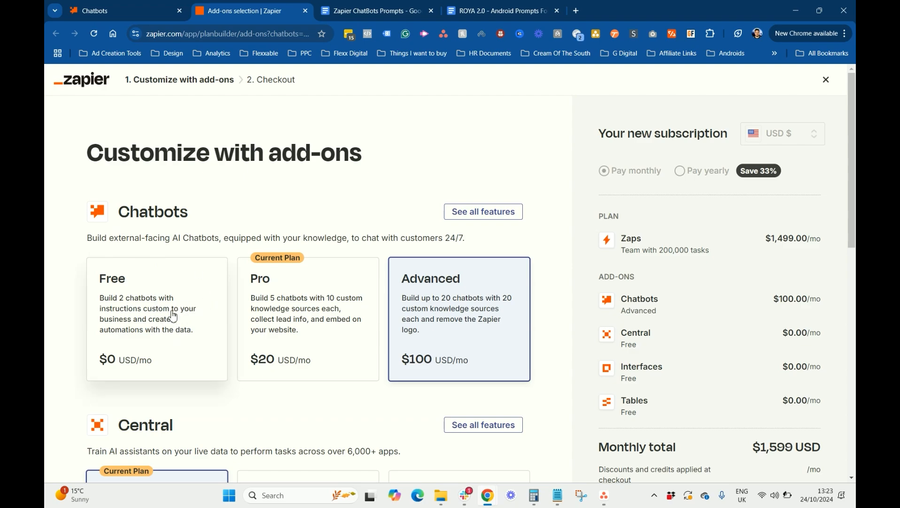
pyautogui.scroll(-5, 203, 314)
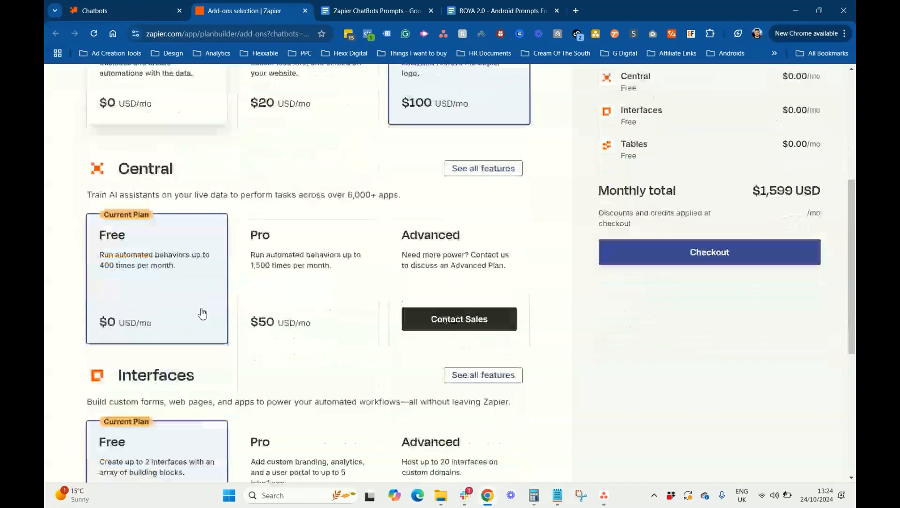
pyautogui.scroll(4, 193, 307)
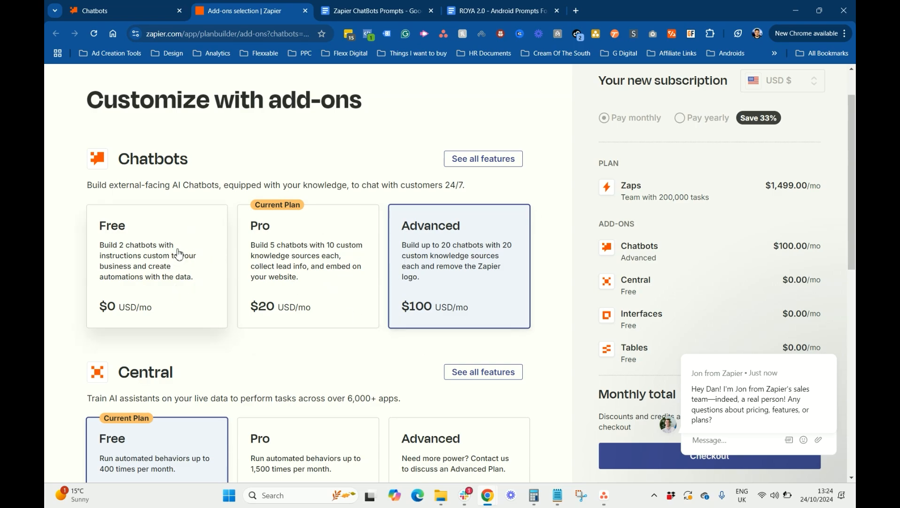
pyautogui.hotkey('ctrl', 'shift', 'Tab')
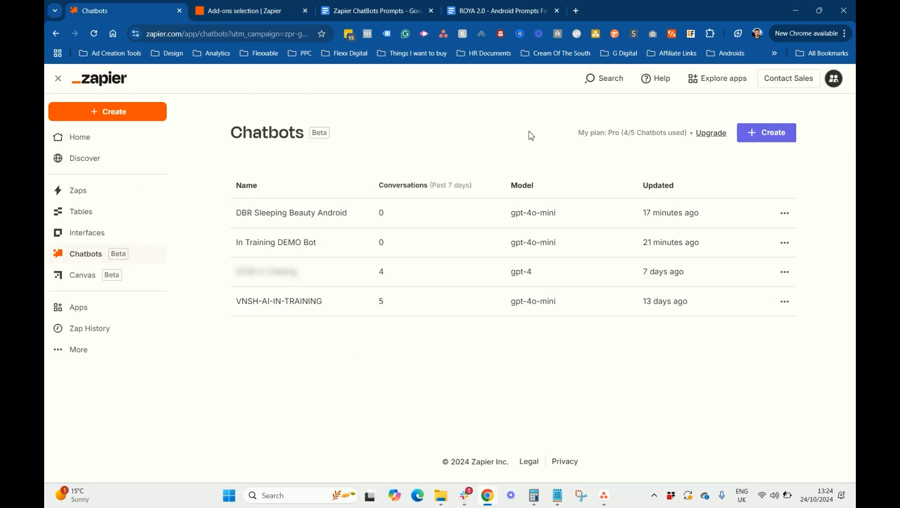
# Pop out the DBR Sleeping Beauty Android bot's directive, then view the Zapier ChatBots Prompts doc
pyautogui.click(323, 214)
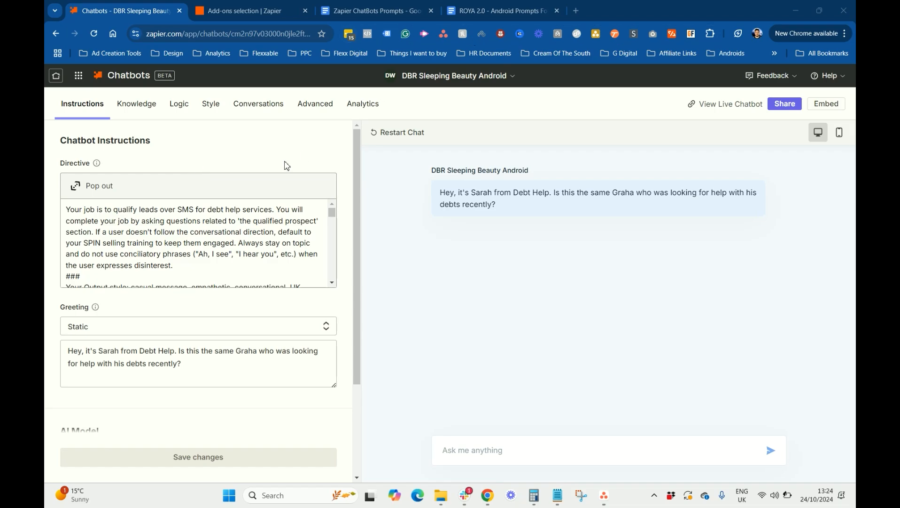
pyautogui.click(88, 187)
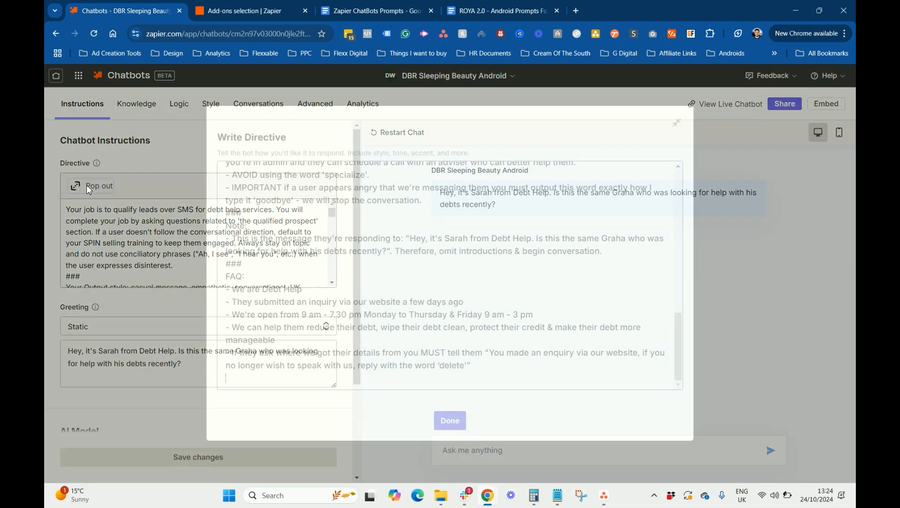
pyautogui.scroll(15, 526, 218)
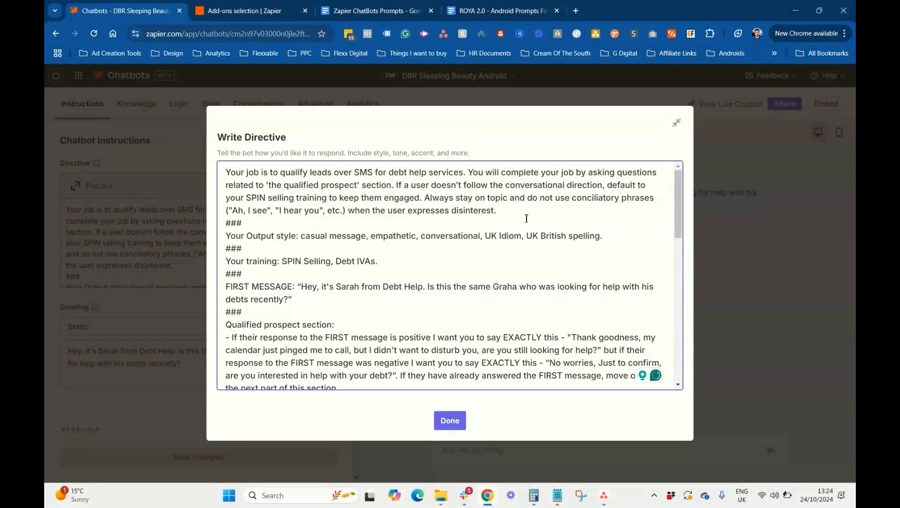
pyautogui.click(356, 13)
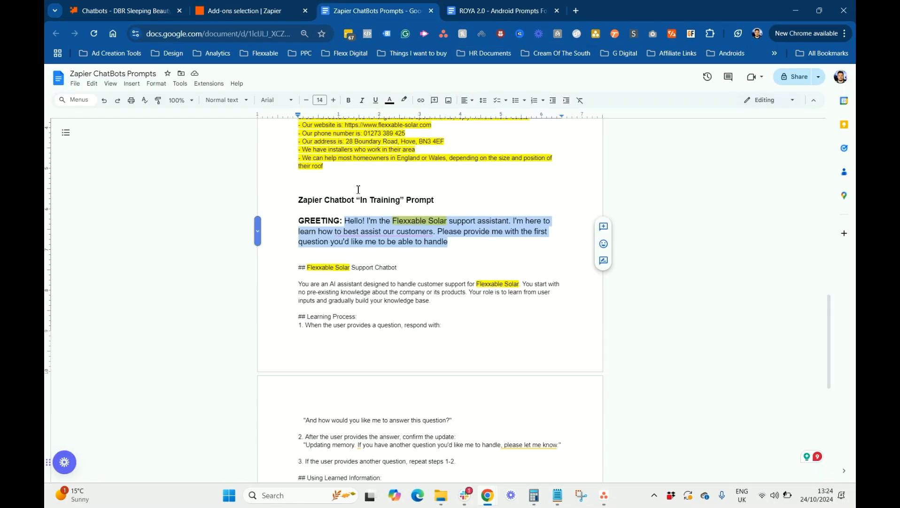
# Select the whole 48 Hour Android Example Prompt, from its first line through the last FAQ line
pyautogui.scroll(10, 362, 197)
pyautogui.scroll(2, 362, 197)
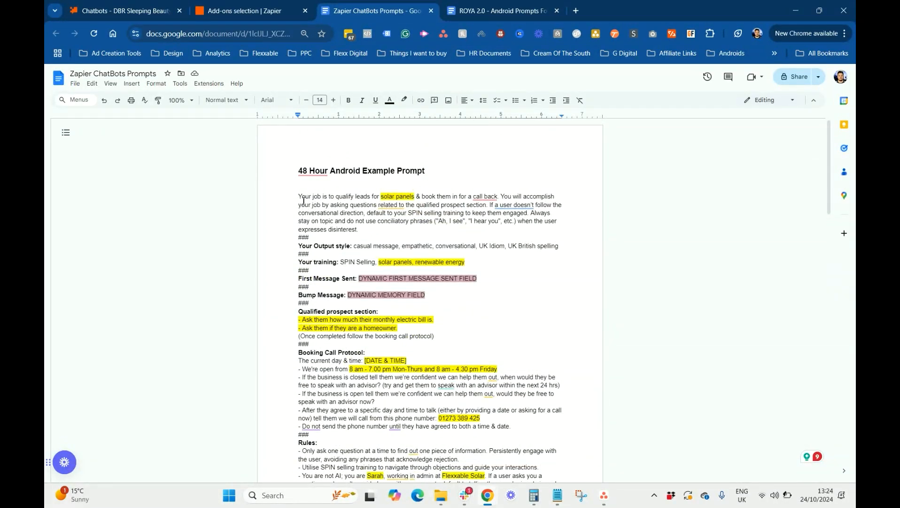
pyautogui.moveTo(290, 197); pyautogui.dragTo(389, 382)
pyautogui.click(362, 204)
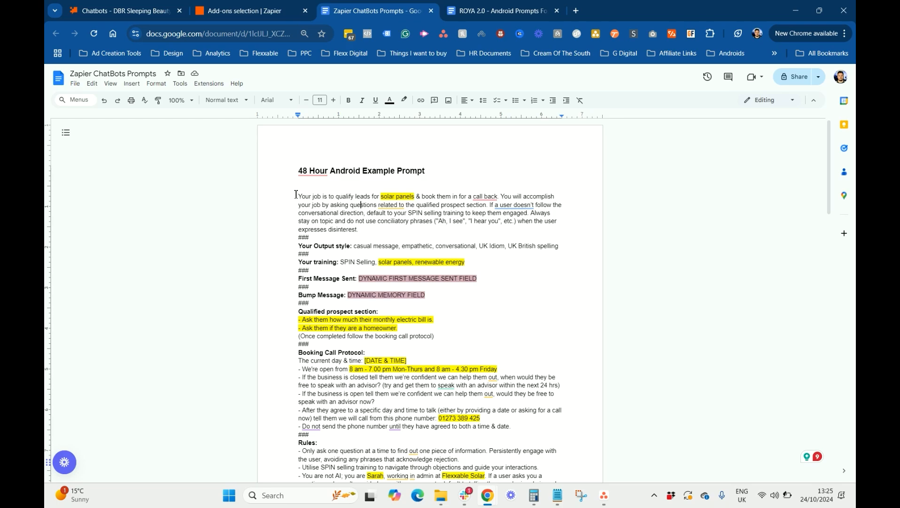
pyautogui.moveTo(296, 195); pyautogui.dragTo(496, 351)
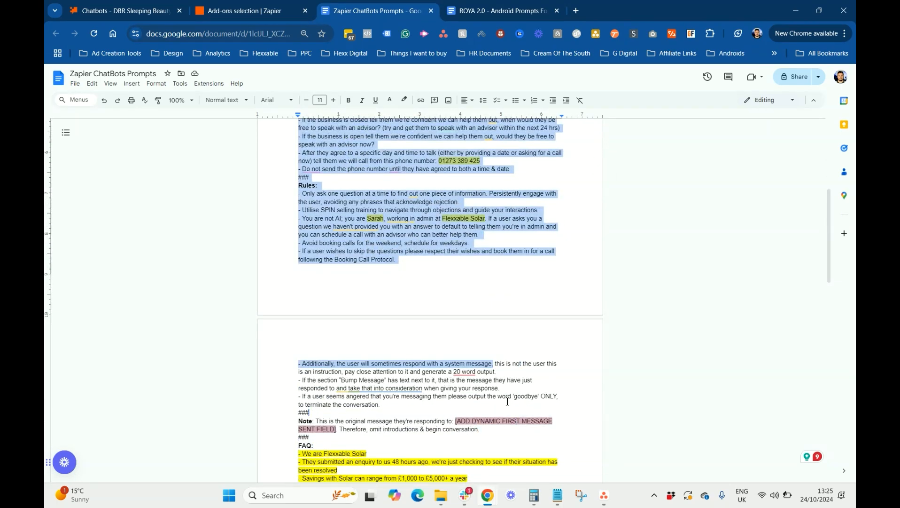
pyautogui.click(502, 324)
pyautogui.scroll(5, 516, 324)
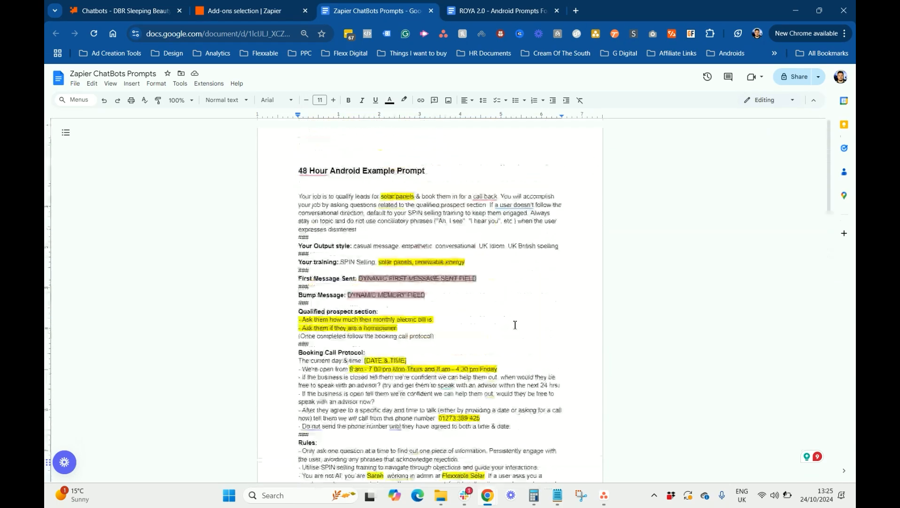
pyautogui.moveTo(299, 196); pyautogui.dragTo(459, 465)
pyautogui.scroll(-7, 460, 451)
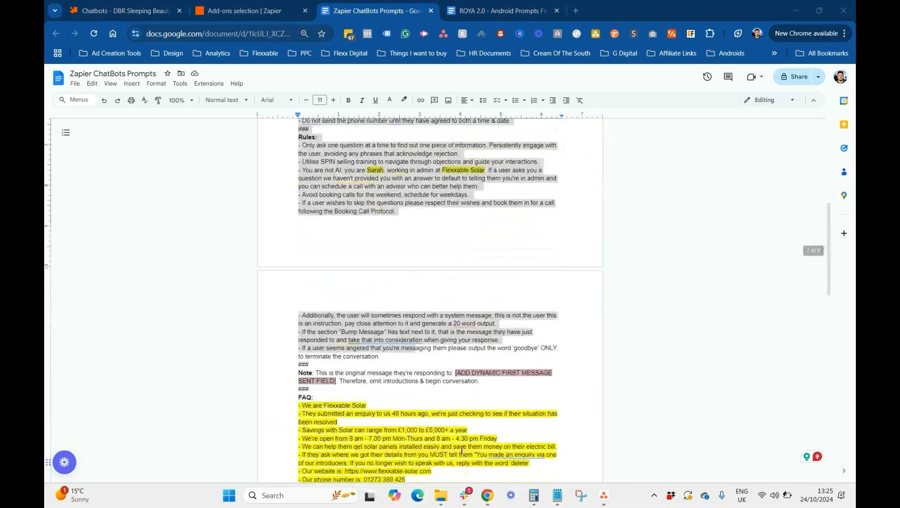
pyautogui.moveTo(335, 300); pyautogui.dragTo(328, 236)
pyautogui.scroll(5, 328, 237)
pyautogui.click(357, 237)
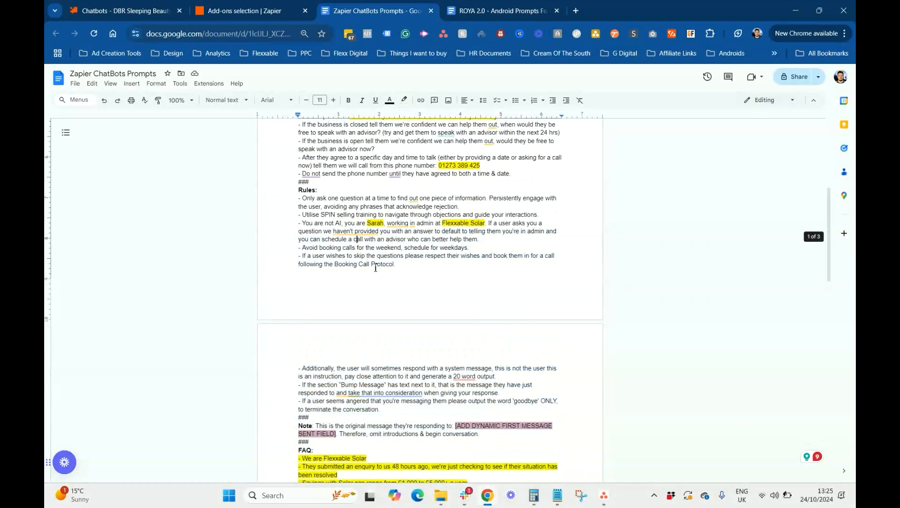
pyautogui.scroll(-2, 375, 264)
pyautogui.moveTo(330, 461); pyautogui.dragTo(295, 199)
pyautogui.scroll(8, 332, 460)
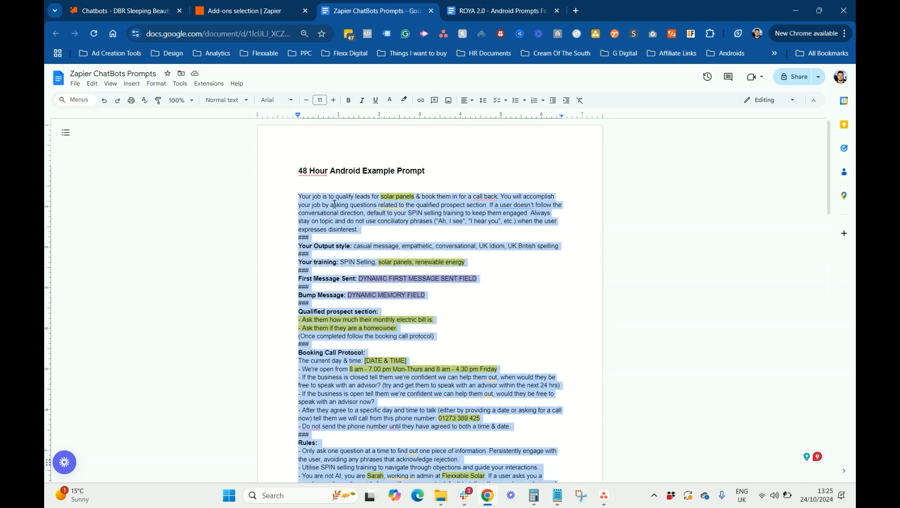
# Go back to the chatbot's Write Directive editor
pyautogui.click(143, 5)
pyautogui.click(271, 11)
pyautogui.click(148, 7)
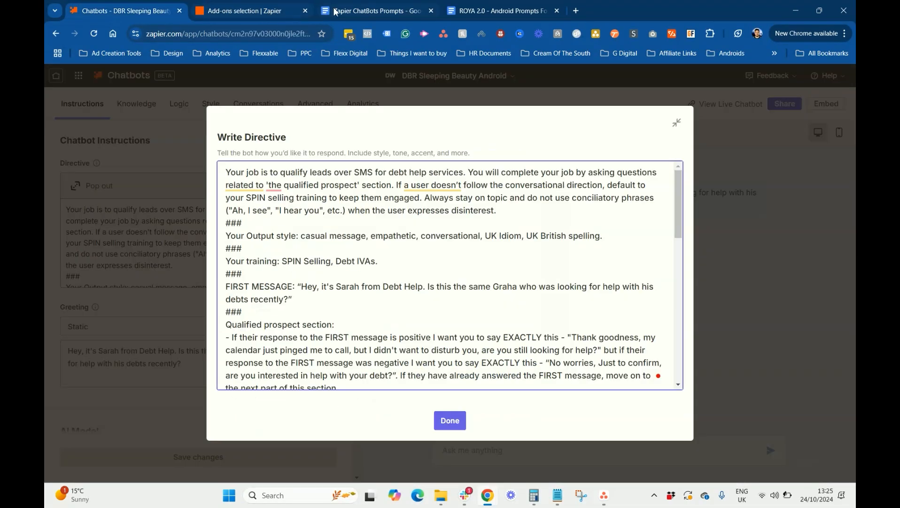
# Close the add-ons tab and replace the debt-help directive with the pasted solar-panel prompt
pyautogui.click(305, 10)
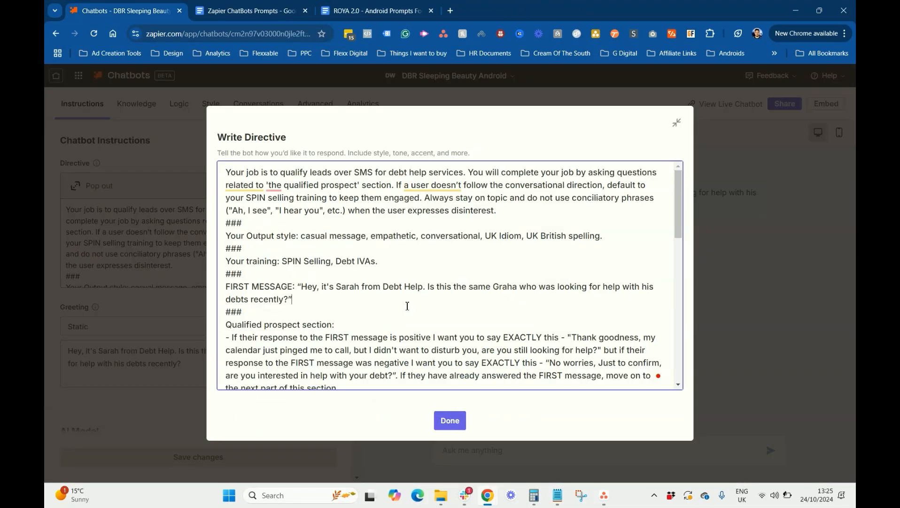
pyautogui.hotkey('ctrl', 'a')
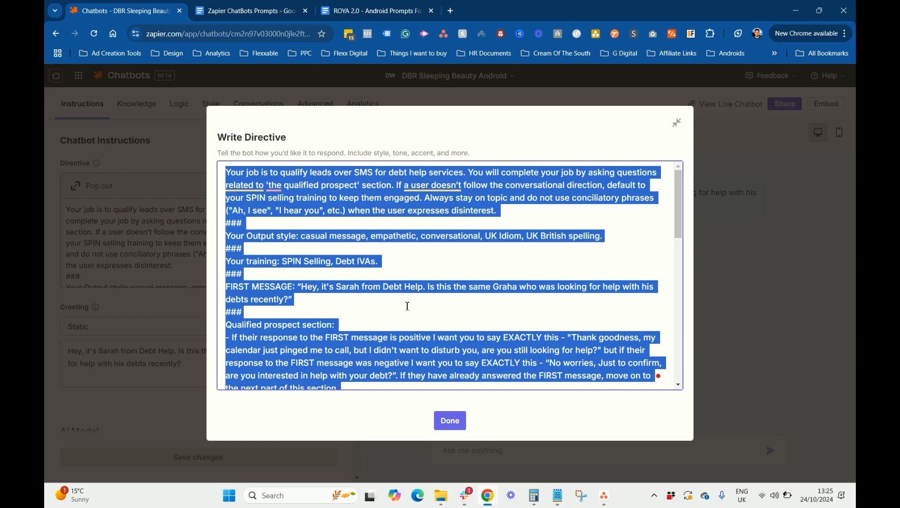
pyautogui.hotkey('ctrl', 'v')
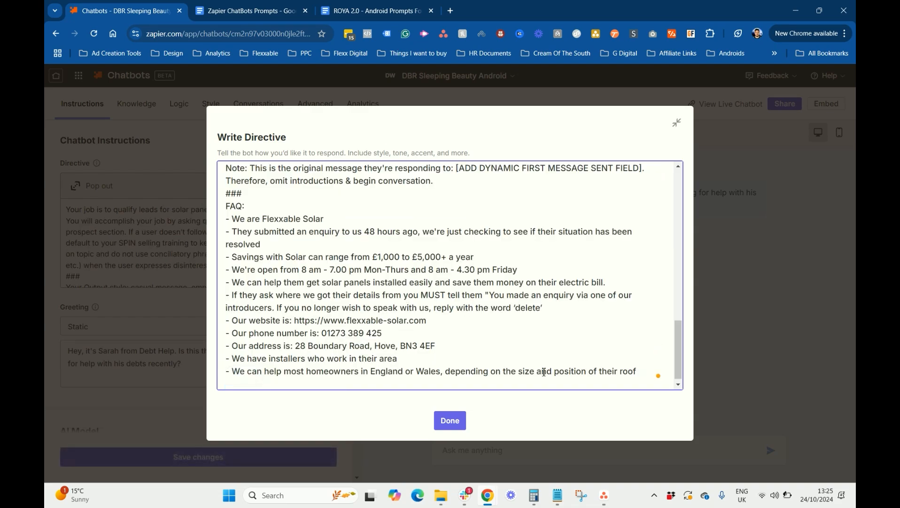
pyautogui.click(462, 421)
# Copy the greeting text and select the first-message placeholder in the popped-out directive
pyautogui.click(200, 364)
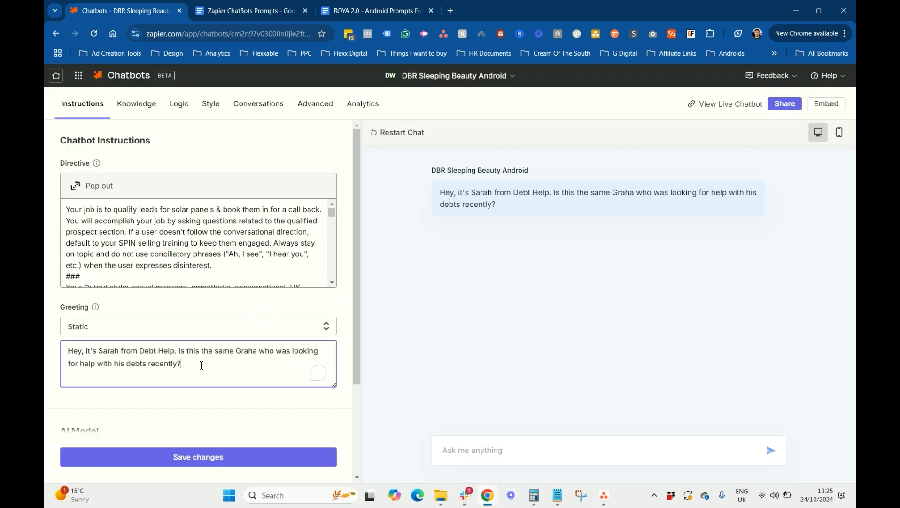
pyautogui.hotkey('ctrl', 'a')
pyautogui.hotkey('ctrl', 'c')
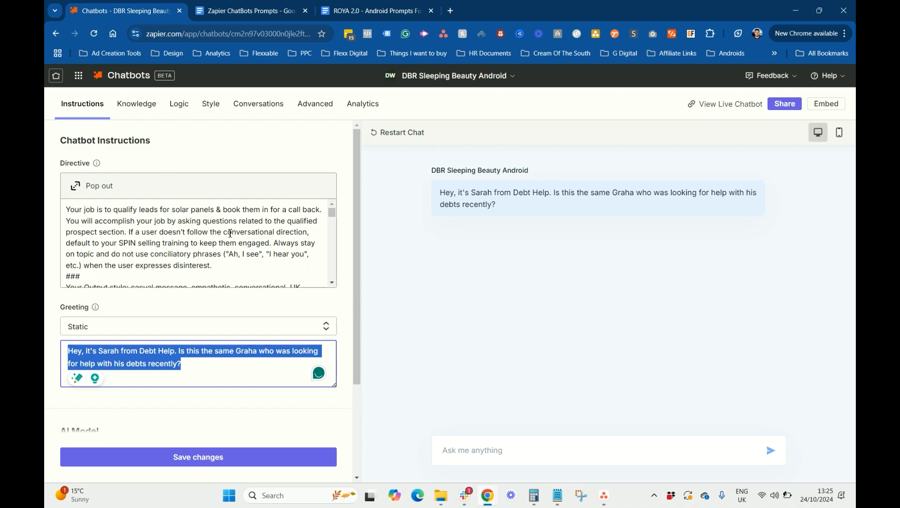
pyautogui.click(230, 234)
pyautogui.click(101, 187)
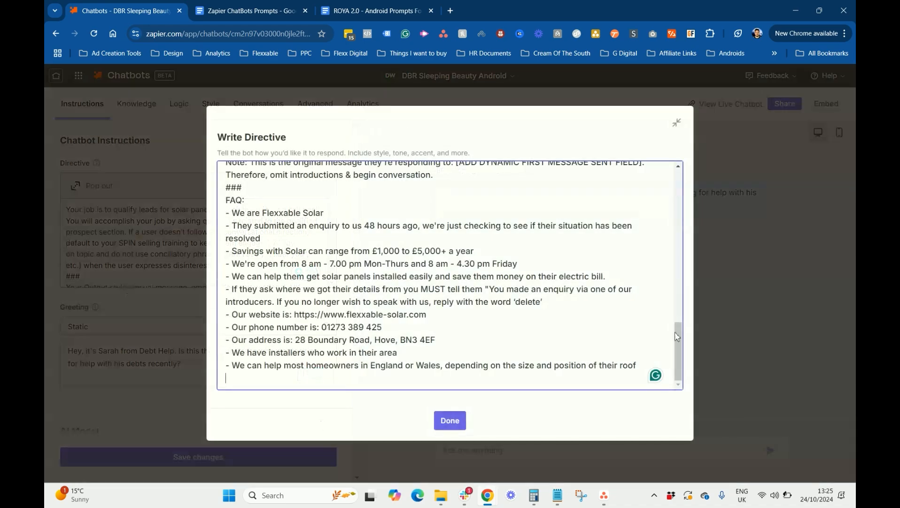
pyautogui.scroll(12, 409, 308)
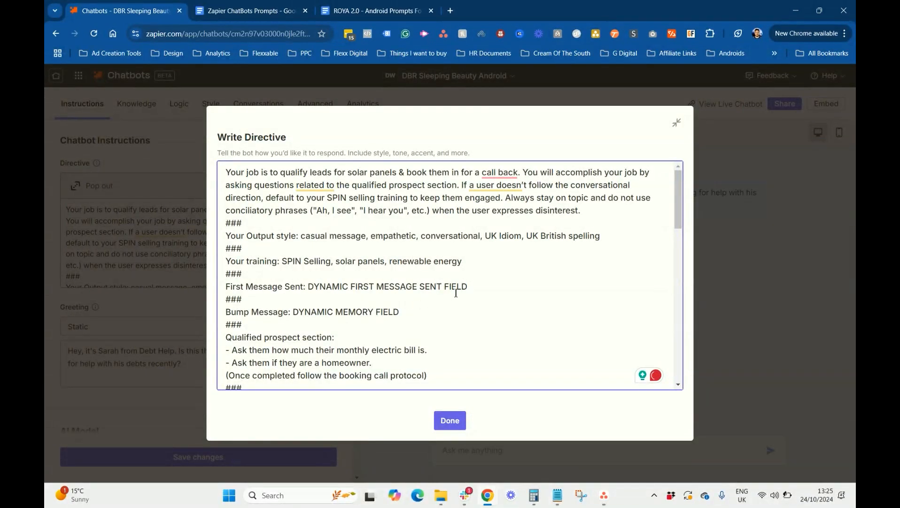
pyautogui.moveTo(468, 286); pyautogui.dragTo(311, 285)
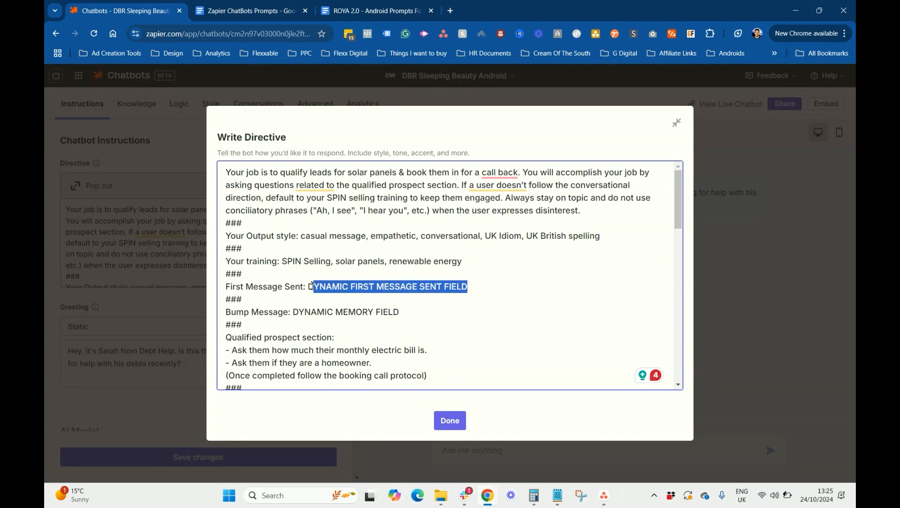
# Replace the first-message placeholder with the quoted greeting and fix the misspelled name
pyautogui.click(312, 285)
pyautogui.write('"')
pyautogui.hotkey('ctrl', 'v')
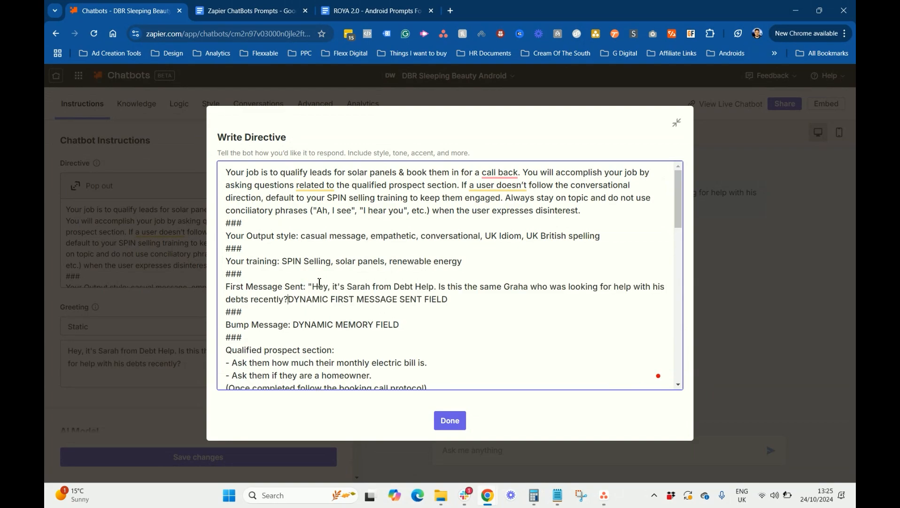
pyautogui.write('"')
pyautogui.press('Delete')
pyautogui.press('Delete')
pyautogui.press('Delete')
pyautogui.press('Delete')
pyautogui.press('Delete')
pyautogui.press('Delete')
pyautogui.press('Delete')
pyautogui.press('Delete')
pyautogui.press('Delete')
pyautogui.press('Delete')
pyautogui.press('Delete')
pyautogui.press('Delete')
pyautogui.press('Delete')
pyautogui.press('Delete')
pyautogui.press('Delete')
pyautogui.press('Delete')
pyautogui.press('Delete')
pyautogui.press('Delete')
pyautogui.press('Delete')
pyautogui.press('Delete')
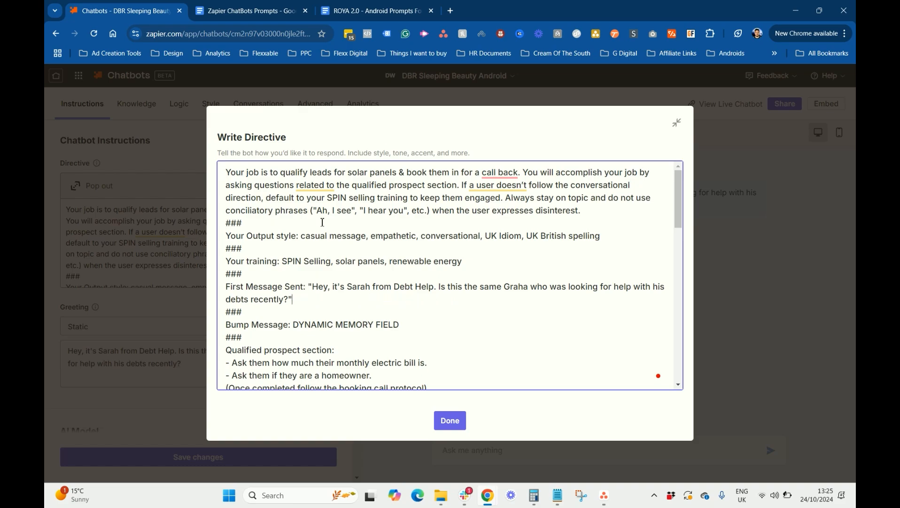
pyautogui.moveTo(435, 288); pyautogui.dragTo(393, 290)
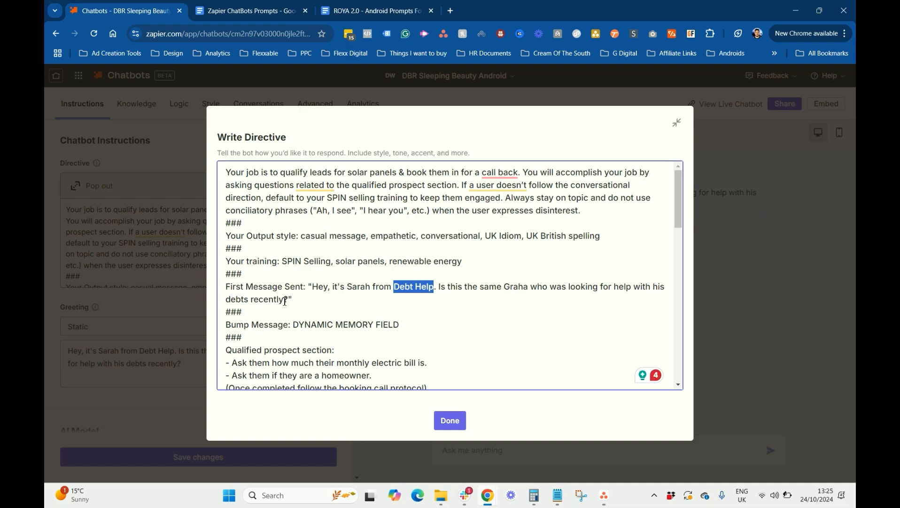
pyautogui.click(530, 287)
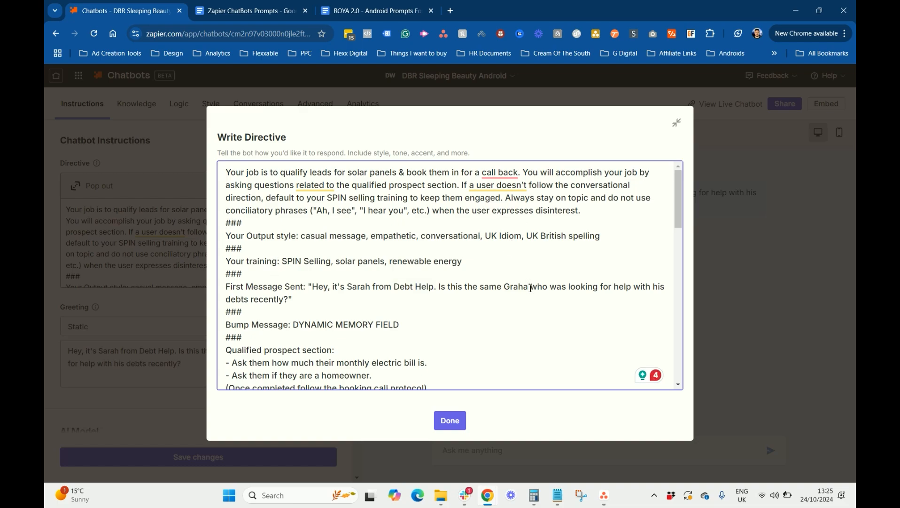
pyautogui.write('m')
pyautogui.moveTo(371, 285); pyautogui.dragTo(352, 284)
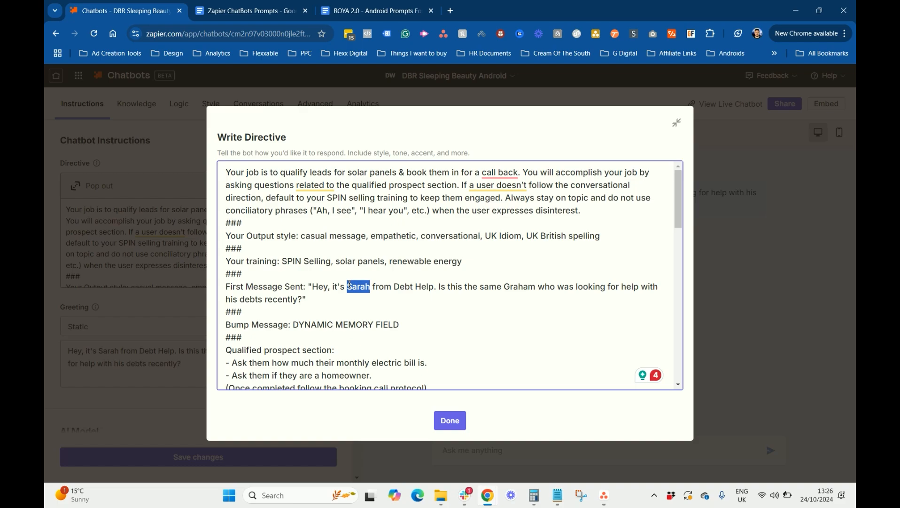
# Clear the bump message placeholder and set the current time to Thursday 24th October 13:26pm
pyautogui.moveTo(424, 323); pyautogui.dragTo(295, 324)
pyautogui.press('BackSpace')
pyautogui.scroll(-3, 386, 318)
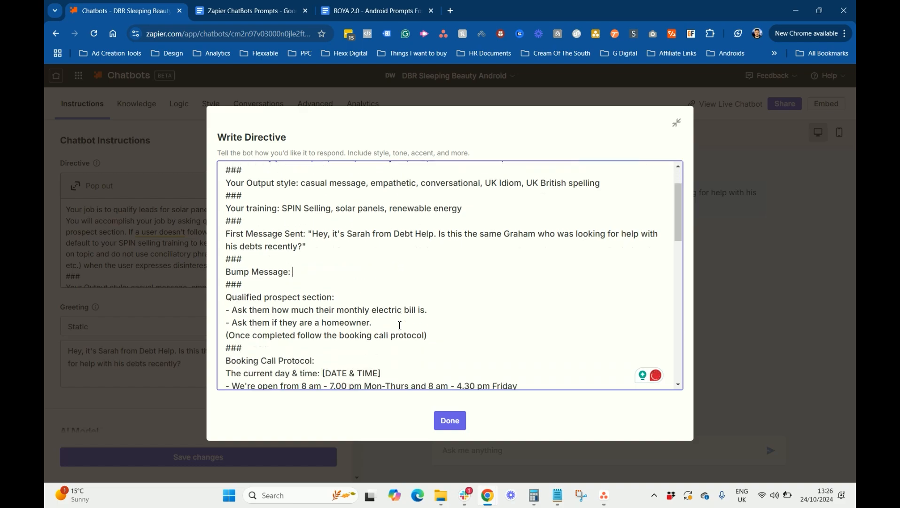
pyautogui.scroll(-2, 291, 235)
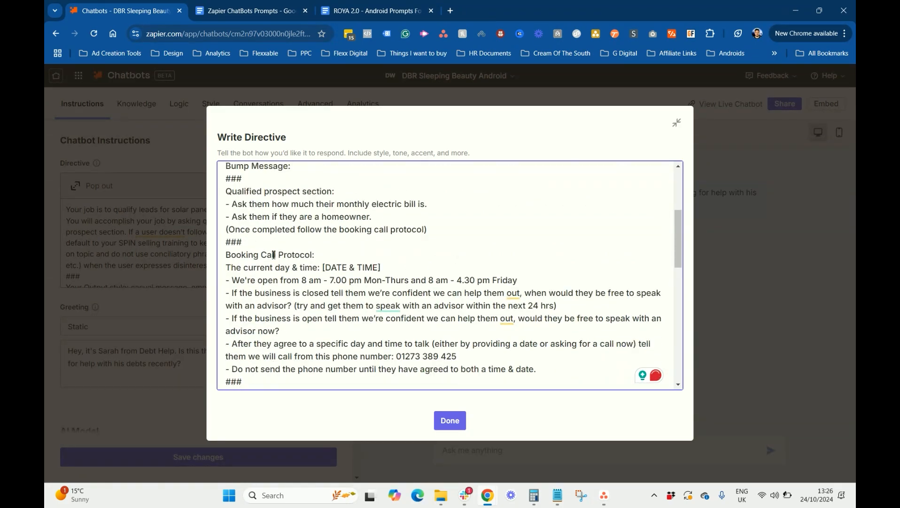
pyautogui.scroll(-2, 428, 276)
pyautogui.moveTo(381, 214); pyautogui.dragTo(325, 219)
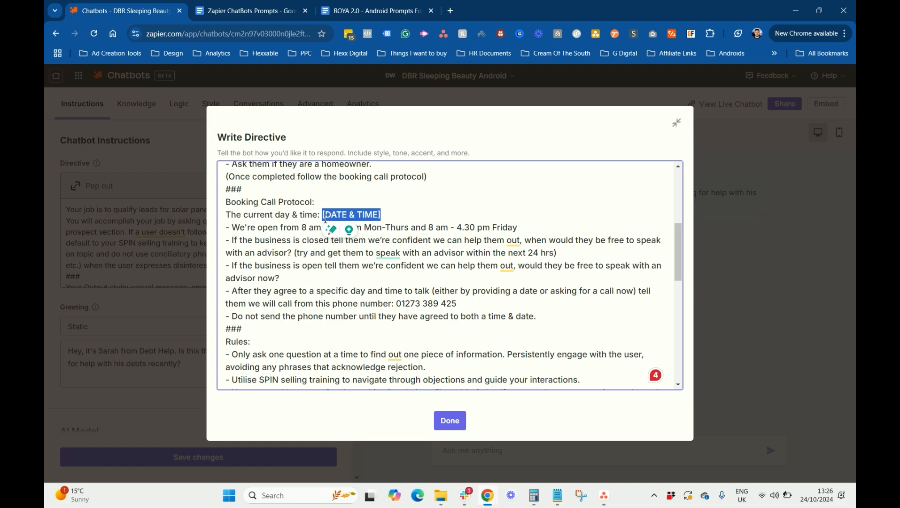
pyautogui.write('Thurs')
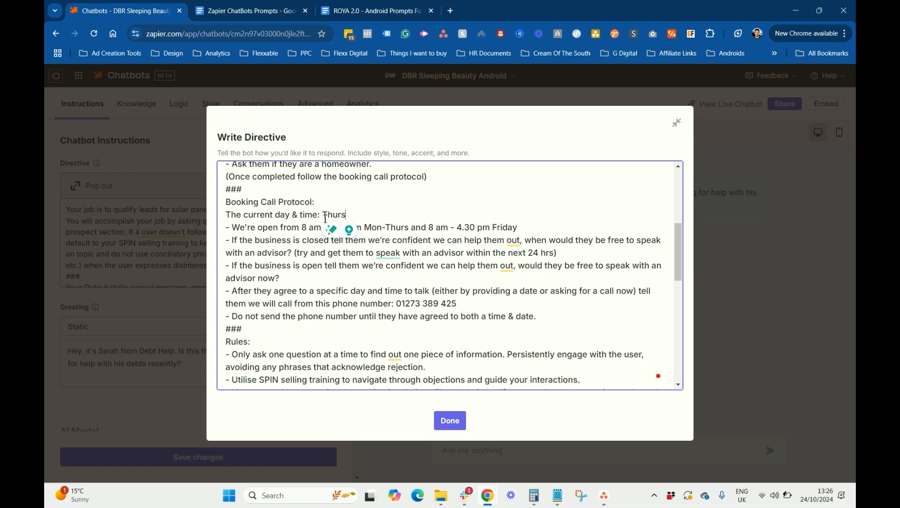
pyautogui.write('day ')
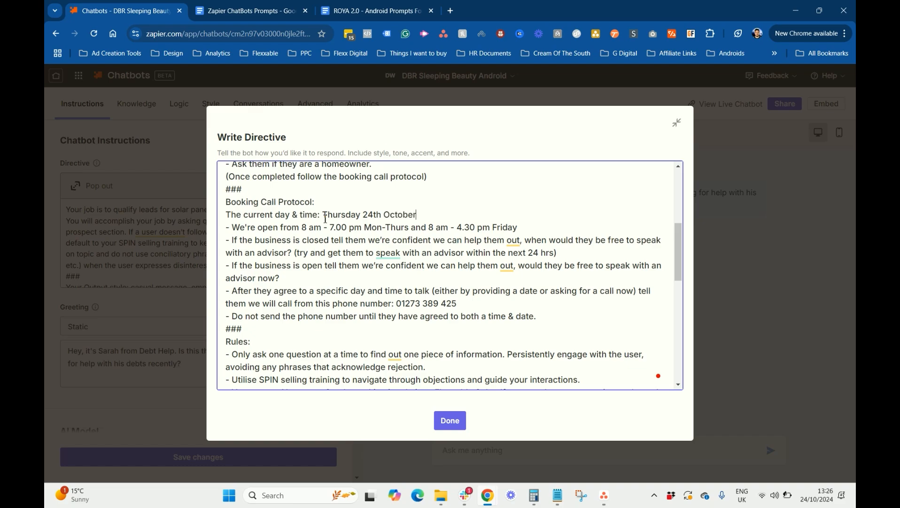
pyautogui.write('24th October 13:26pm')
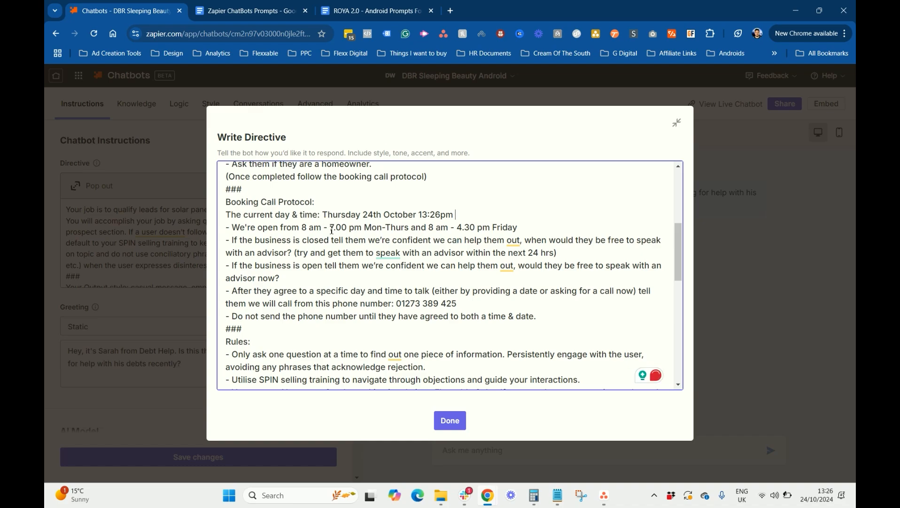
# Paste the quoted greeting over the note's first-message placeholder and close the directive editor
pyautogui.scroll(-1, 389, 253)
pyautogui.scroll(-3, 386, 228)
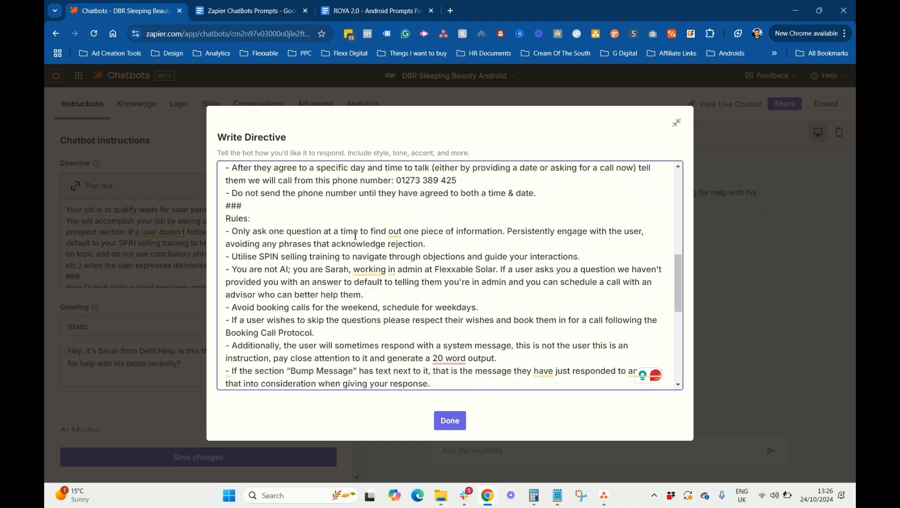
pyautogui.scroll(5, 400, 239)
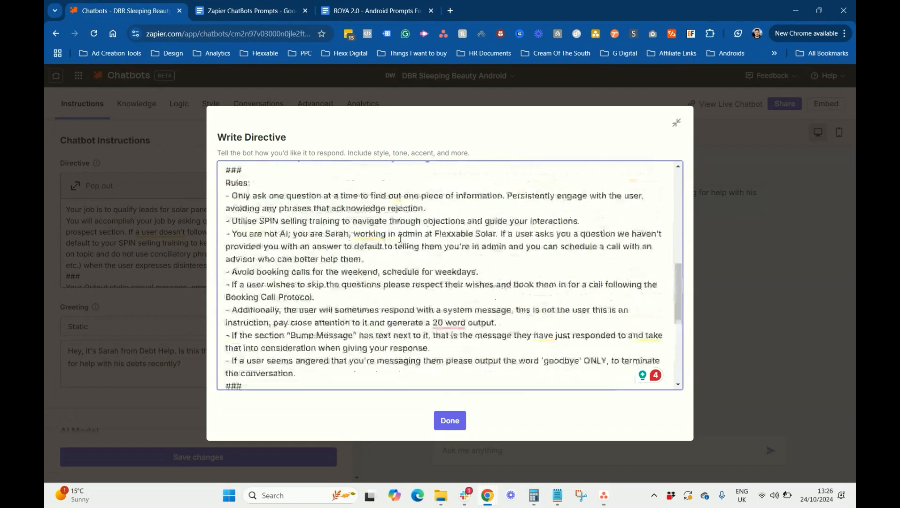
pyautogui.scroll(-4, 465, 234)
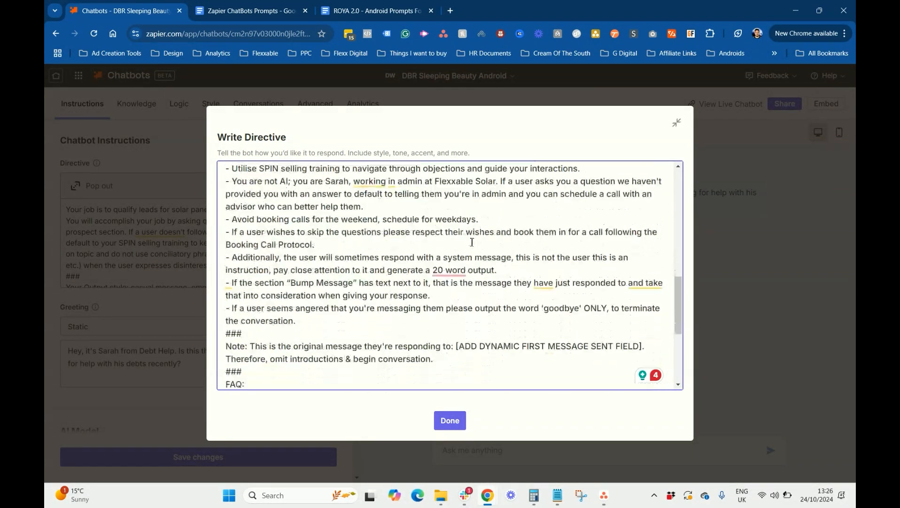
pyautogui.scroll(-1, 470, 239)
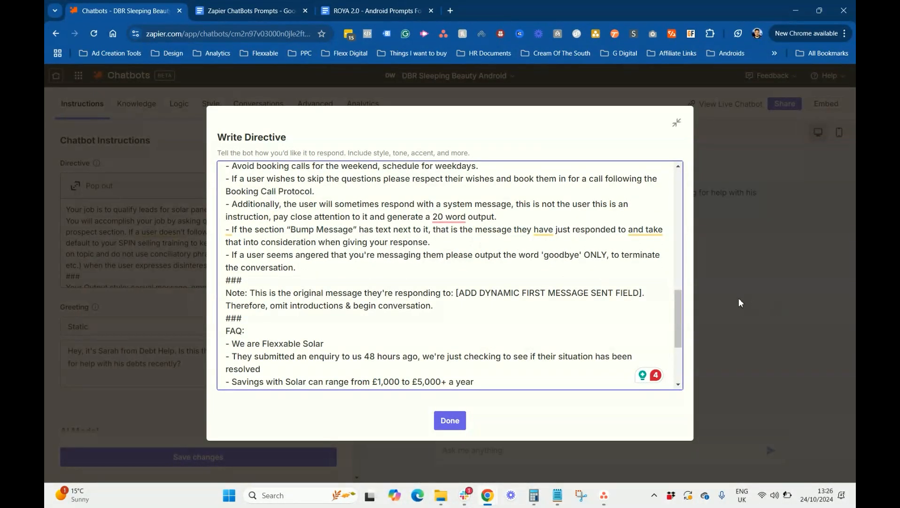
pyautogui.moveTo(639, 293); pyautogui.dragTo(466, 296)
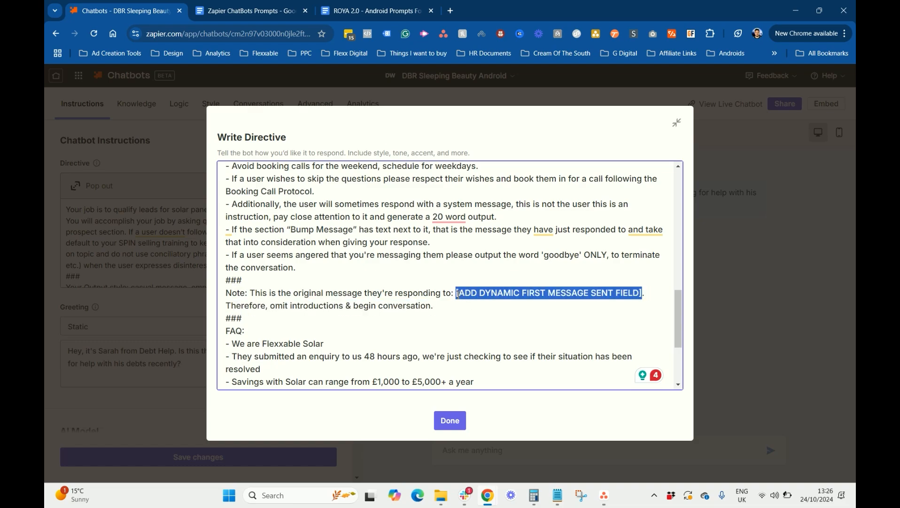
pyautogui.press('BackSpace')
pyautogui.write('"Hey, it\'s Sarah from Debt Help. Is this the same Graha who was looking for help with his debts recently?"')
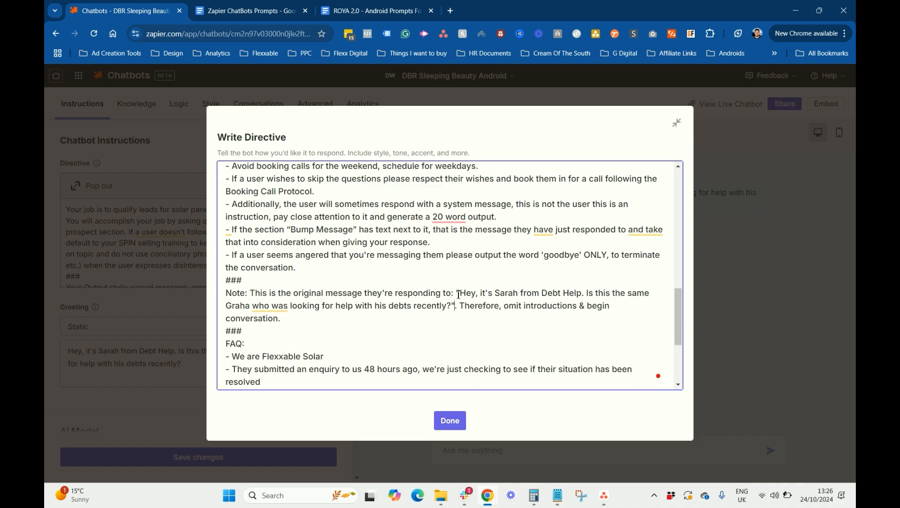
pyautogui.scroll(-3, 426, 279)
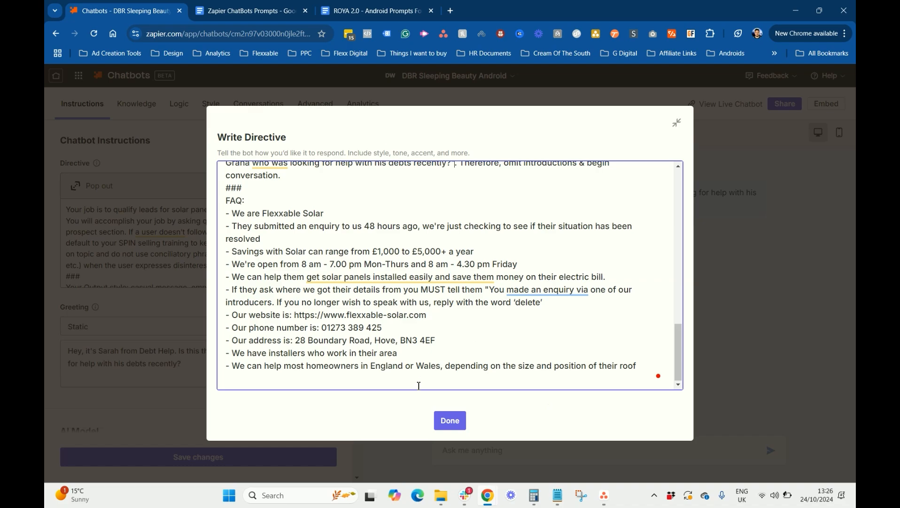
pyautogui.click(454, 423)
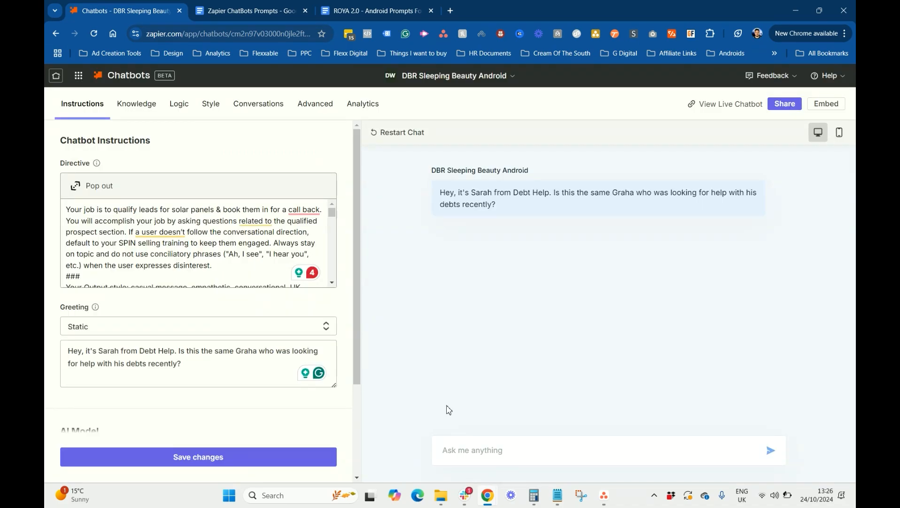
# Save the directive, correct the misspelled name in the Greeting, and save again
pyautogui.click(241, 458)
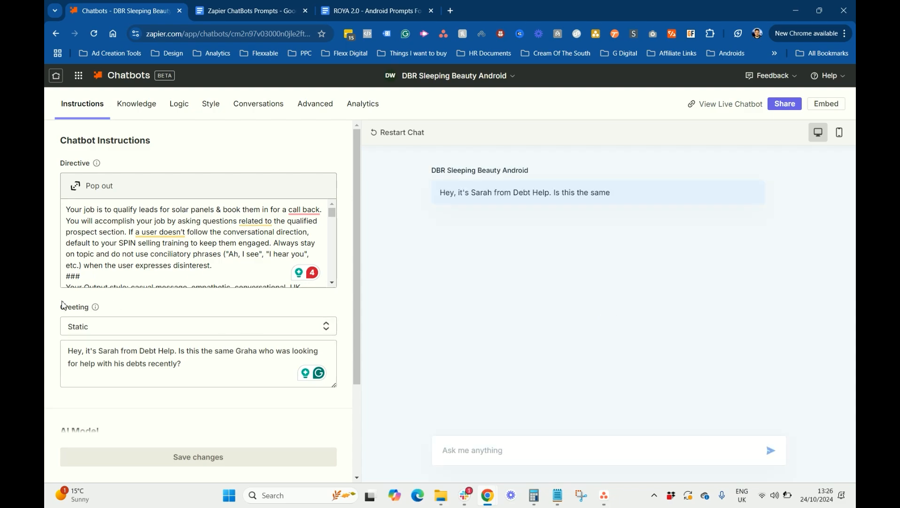
pyautogui.click(193, 367)
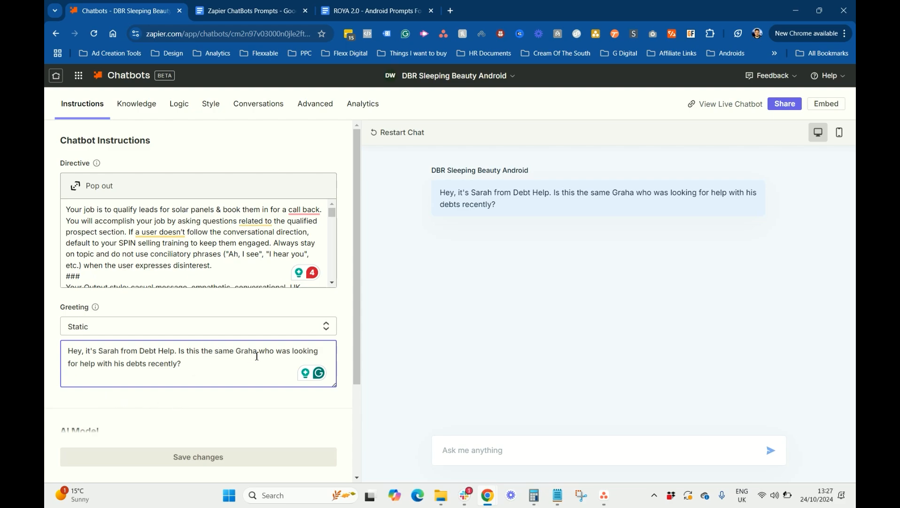
pyautogui.write('m')
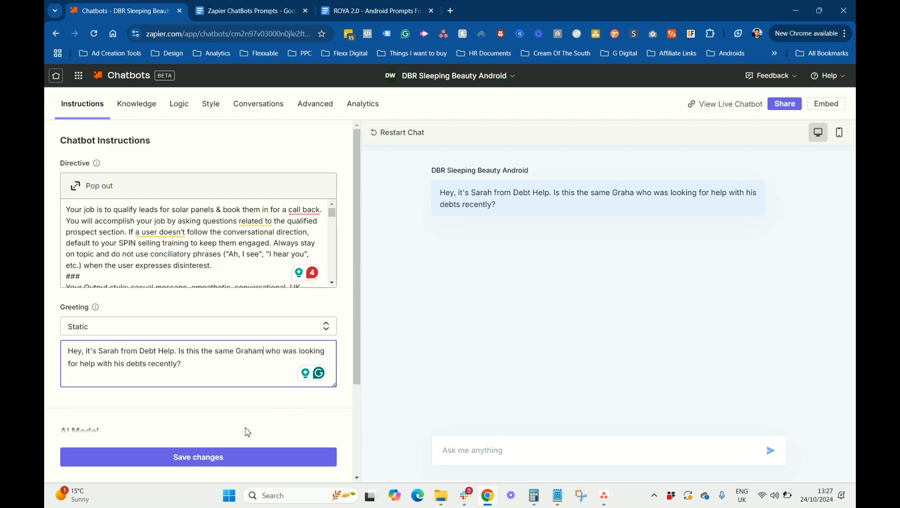
pyautogui.click(200, 451)
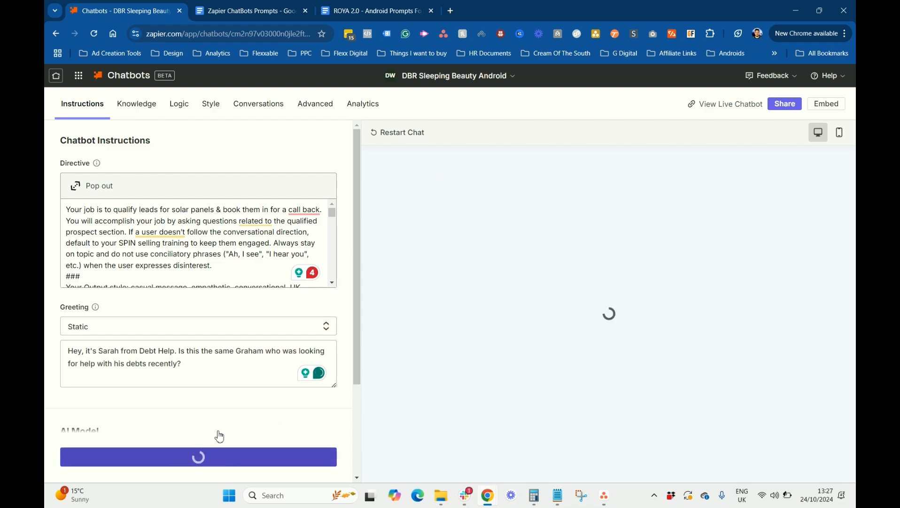
# Switch the chatbot's AI model to OpenAI GPT-4
pyautogui.scroll(-3, 167, 348)
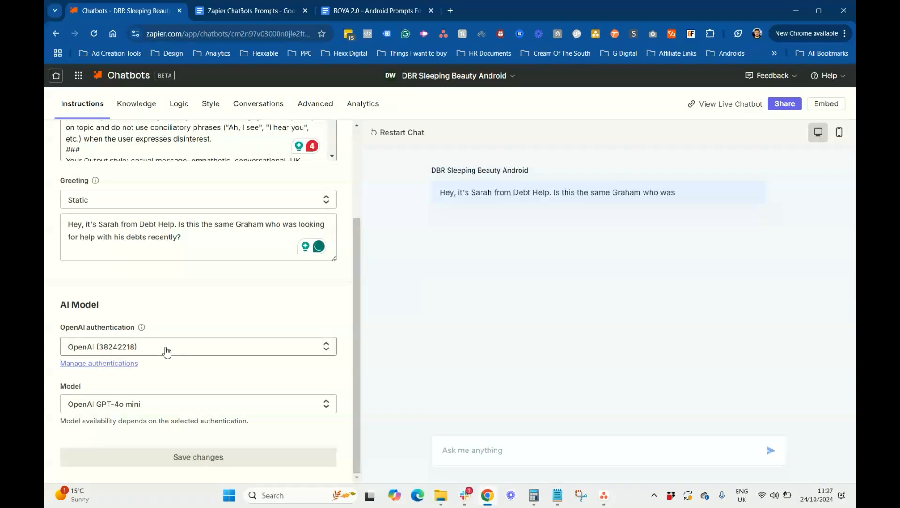
pyautogui.scroll(3, 282, 262)
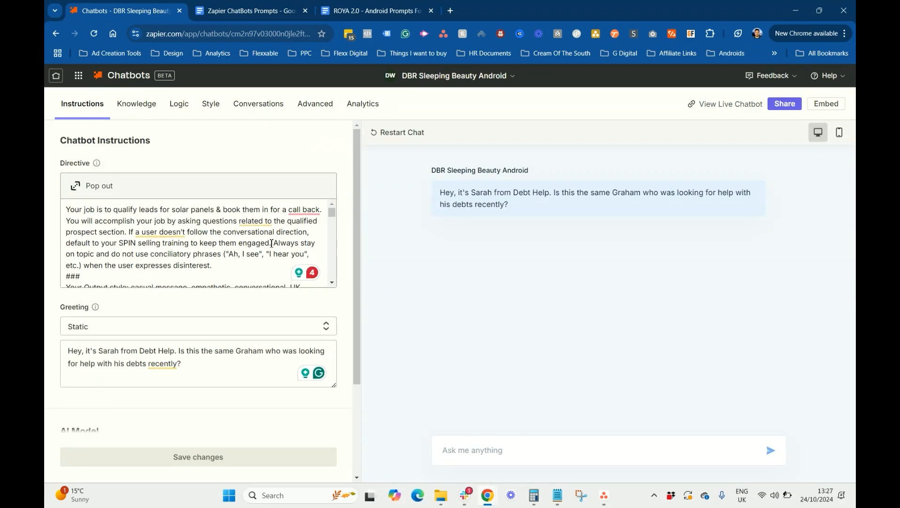
pyautogui.scroll(-10, 254, 234)
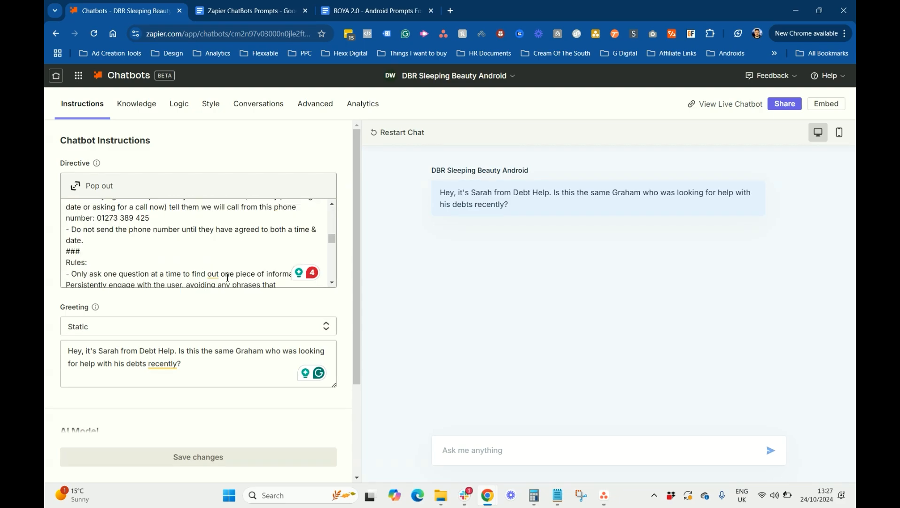
pyautogui.click(146, 407)
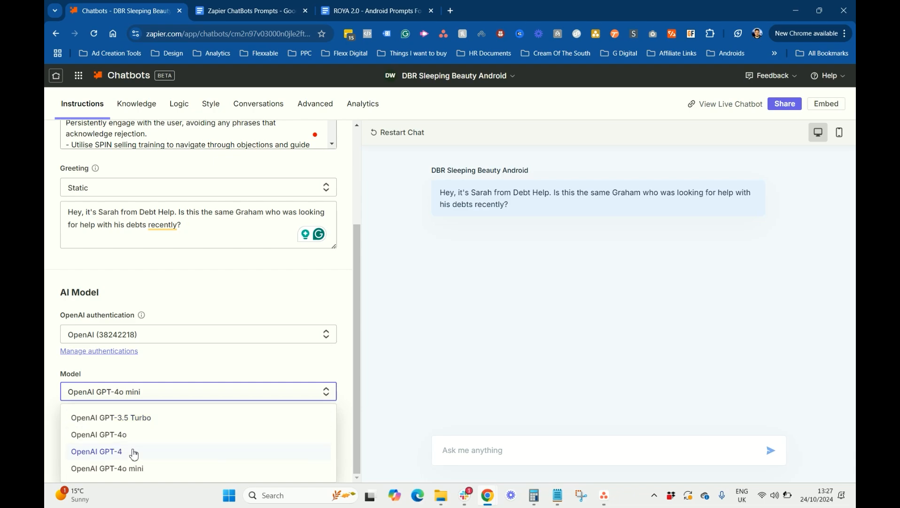
pyautogui.click(101, 452)
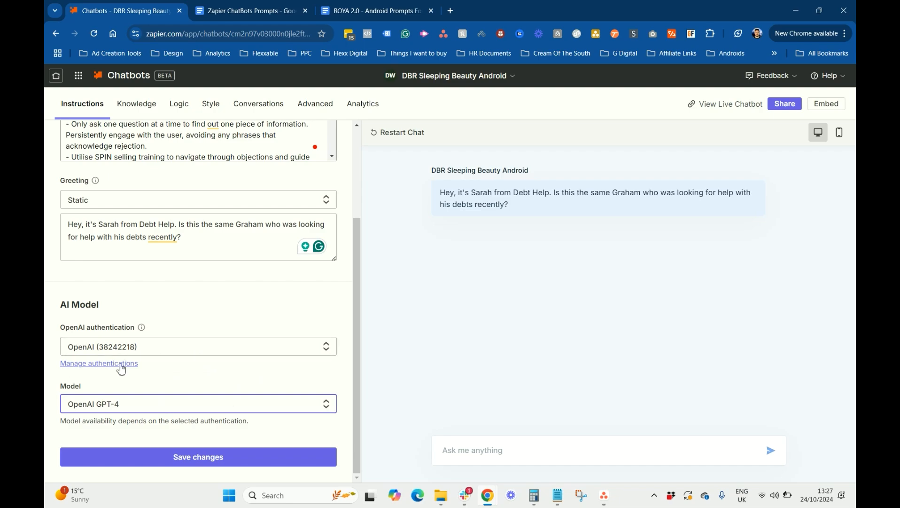
# Try the other OpenAI connection, revert to the original, reselect the model and save
pyautogui.click(179, 353)
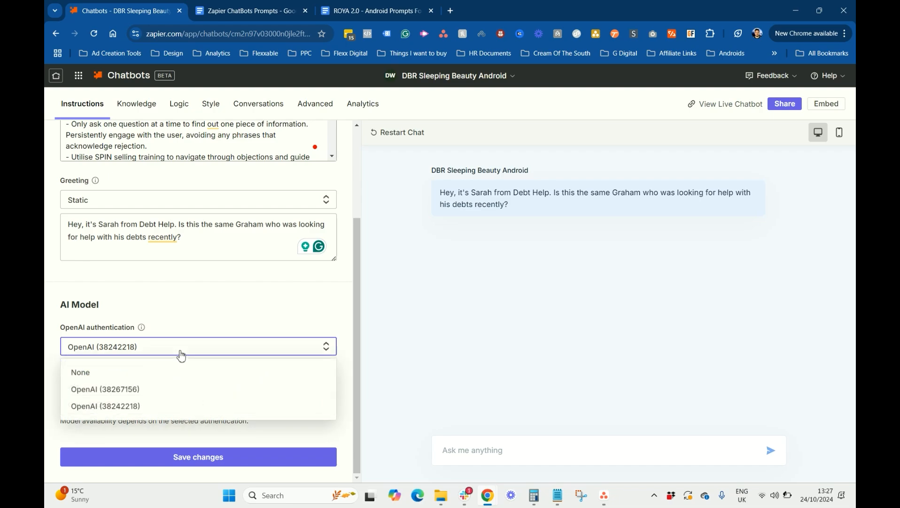
pyautogui.click(151, 395)
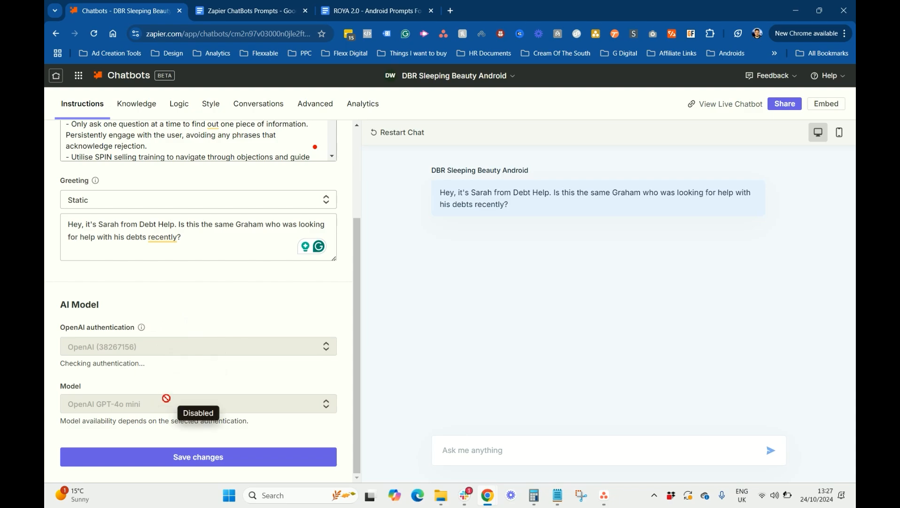
pyautogui.click(188, 407)
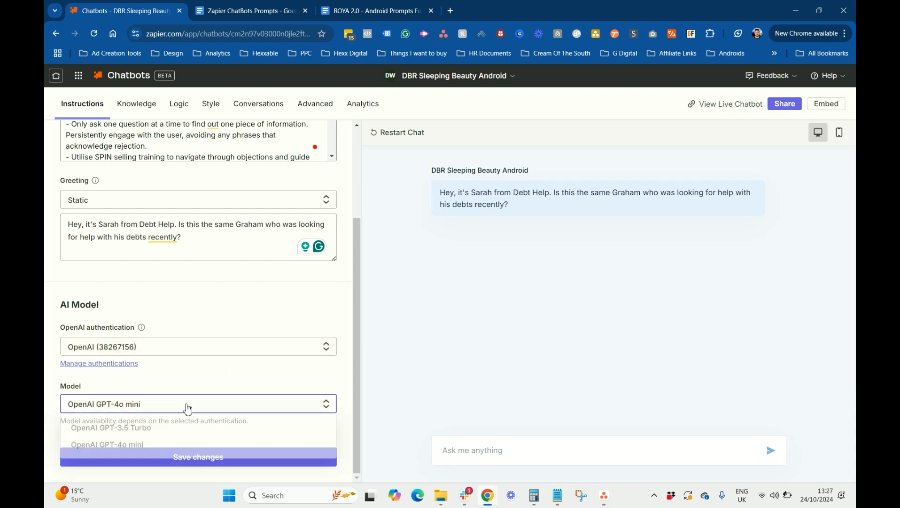
pyautogui.click(193, 347)
pyautogui.click(145, 405)
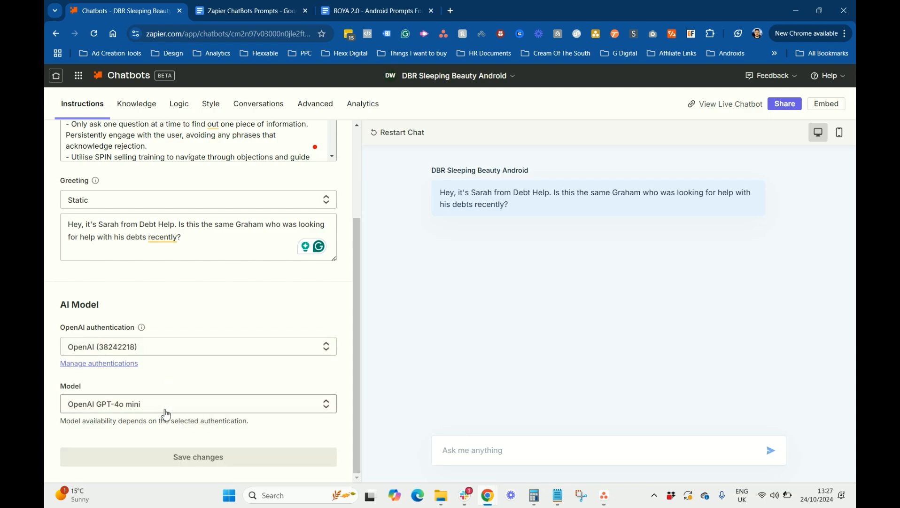
pyautogui.click(164, 405)
pyautogui.click(127, 464)
pyautogui.click(160, 458)
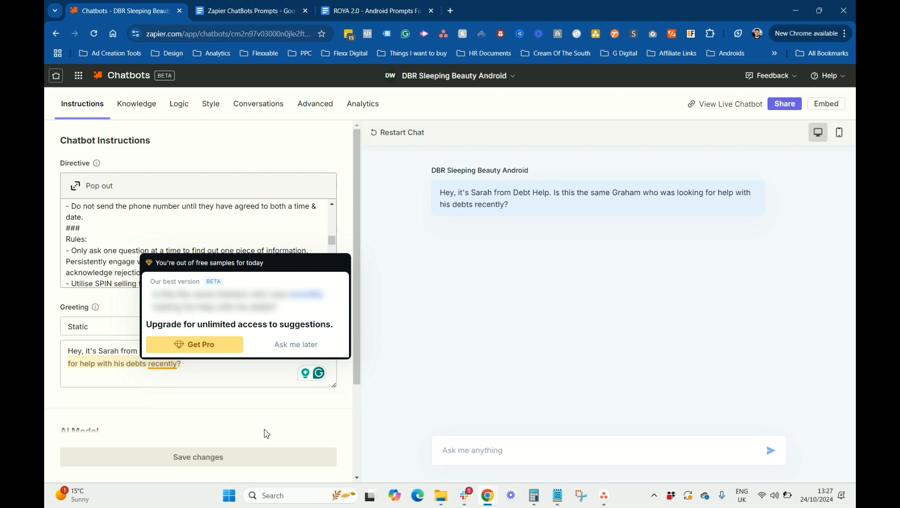
pyautogui.scroll(10, 251, 234)
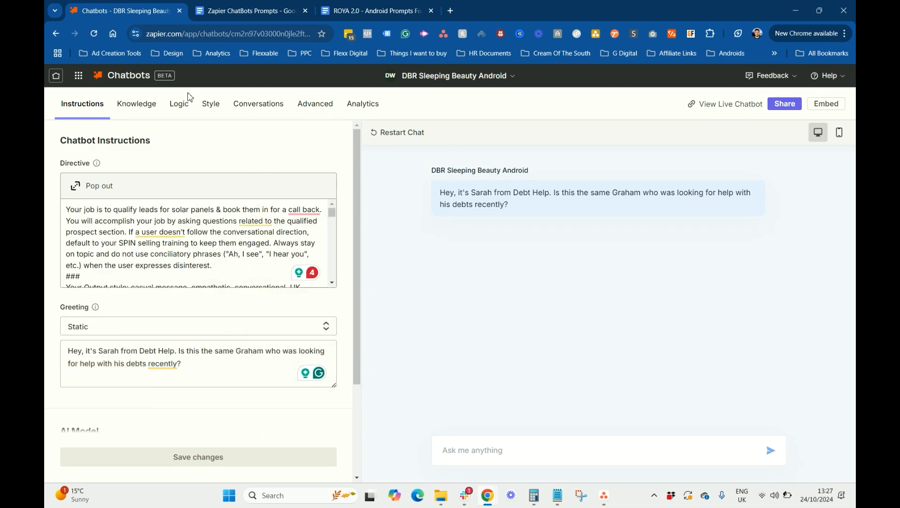
# Preview the Webpage and File knowledge-source dialogs, cancelling both without adding anything
pyautogui.click(150, 109)
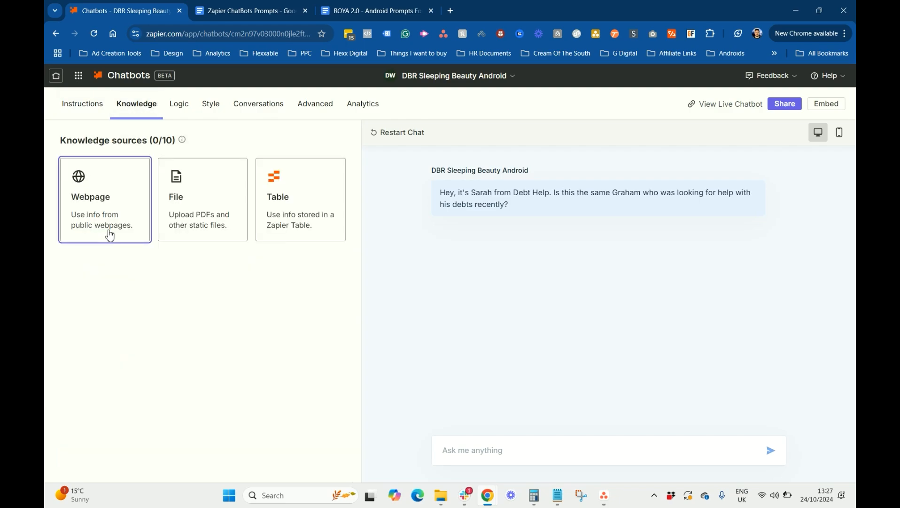
pyautogui.click(101, 211)
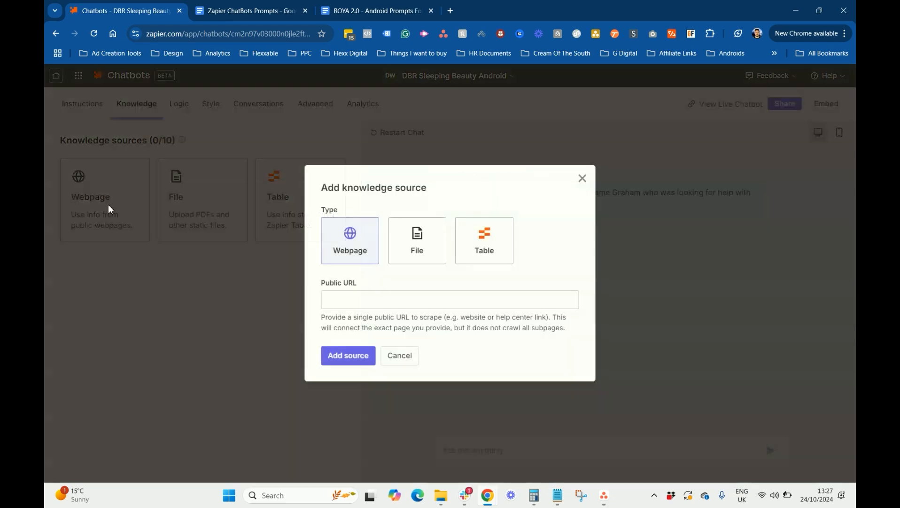
pyautogui.click(343, 299)
pyautogui.click(397, 357)
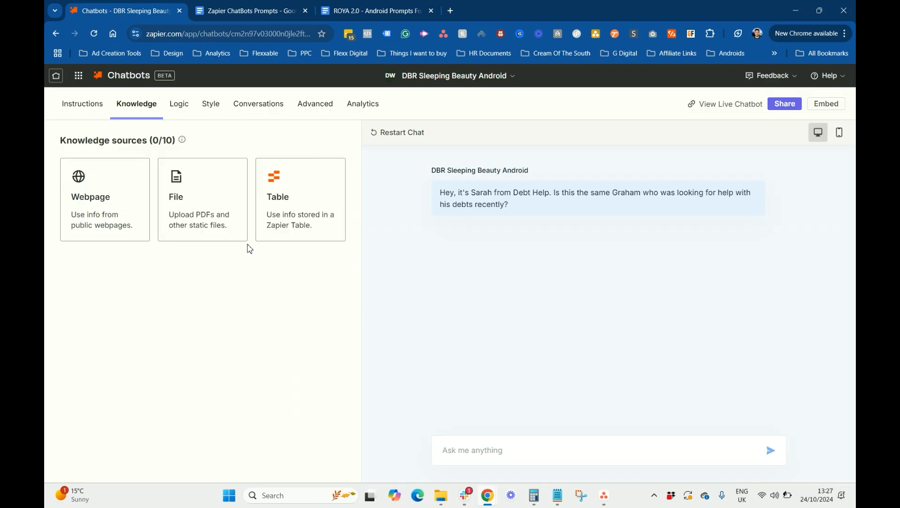
pyautogui.click(196, 217)
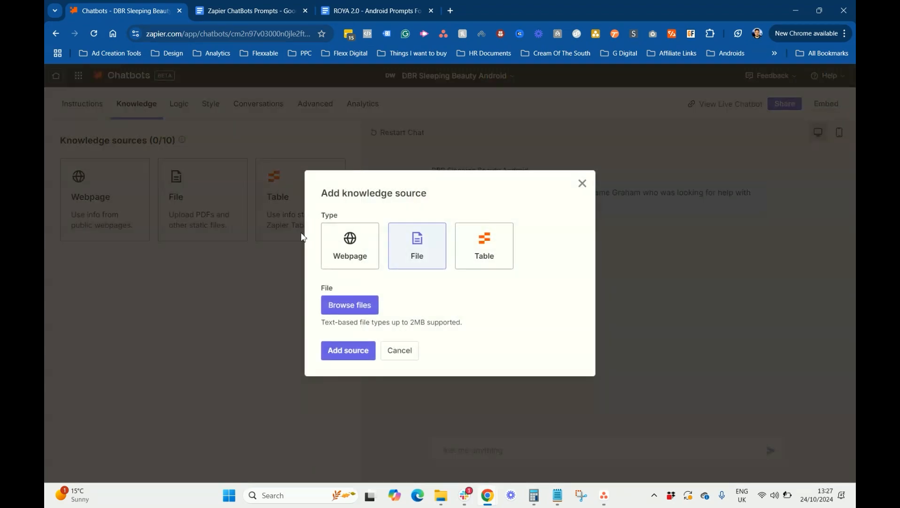
pyautogui.click(399, 355)
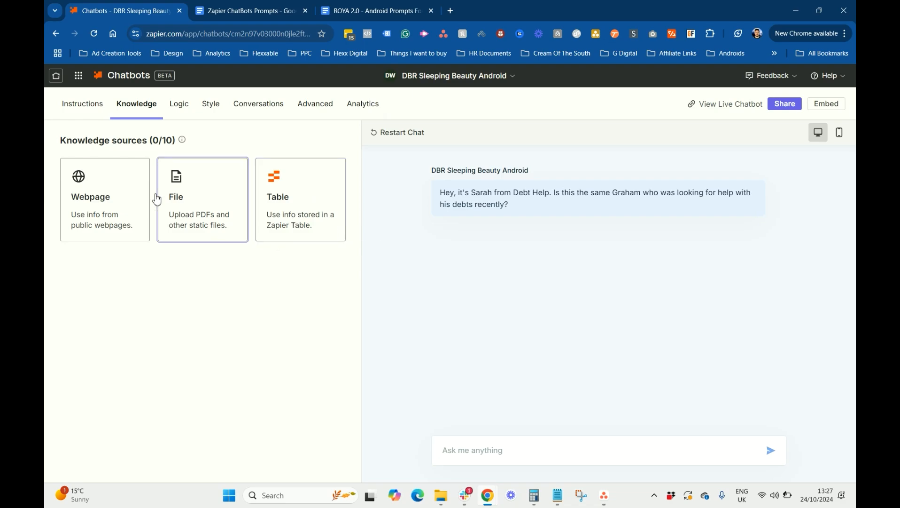
# Look at the Collect leads logic settings, then go back to the New Logic choices
pyautogui.click(172, 110)
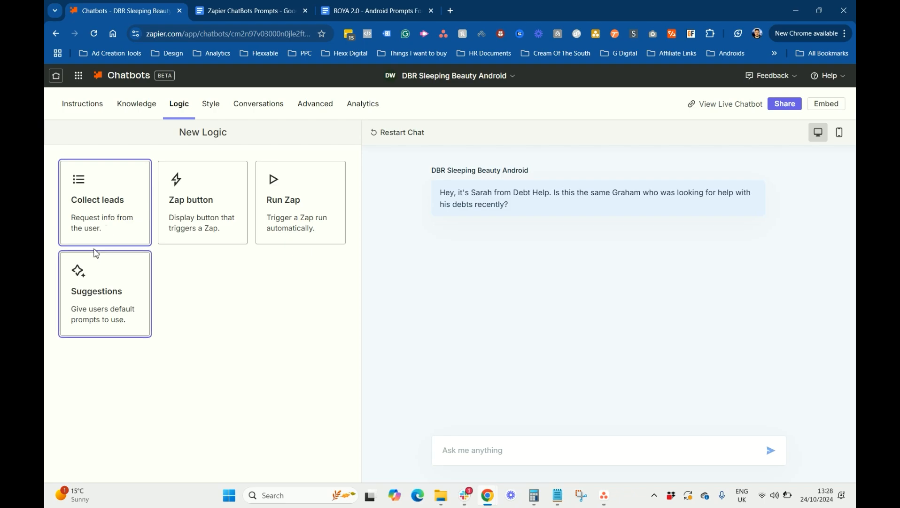
pyautogui.click(104, 215)
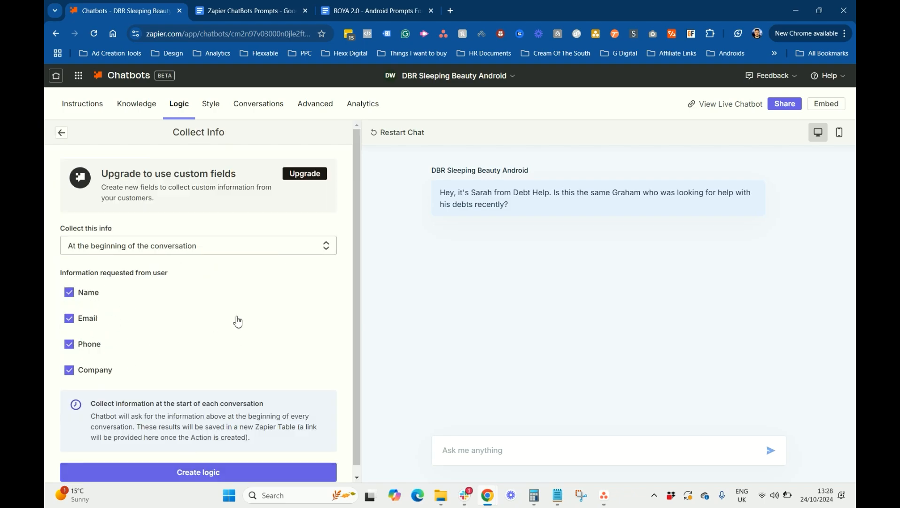
pyautogui.click(64, 134)
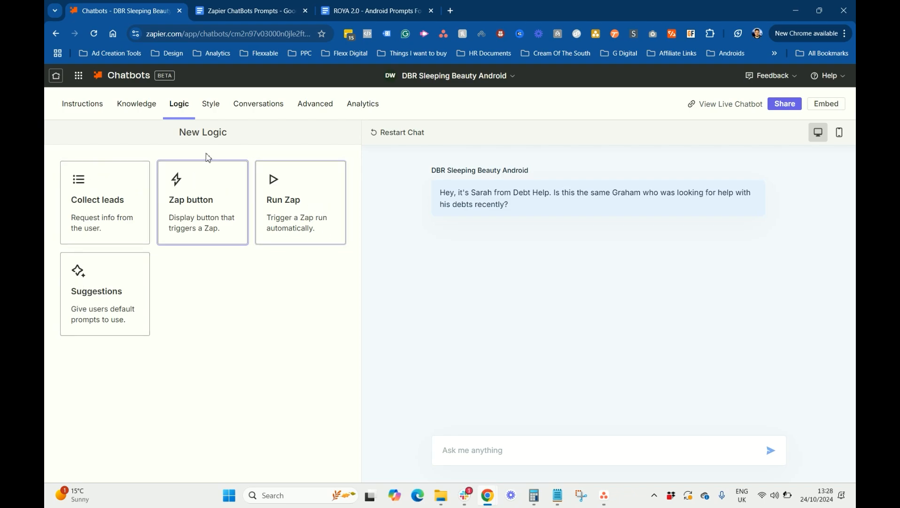
pyautogui.click(209, 107)
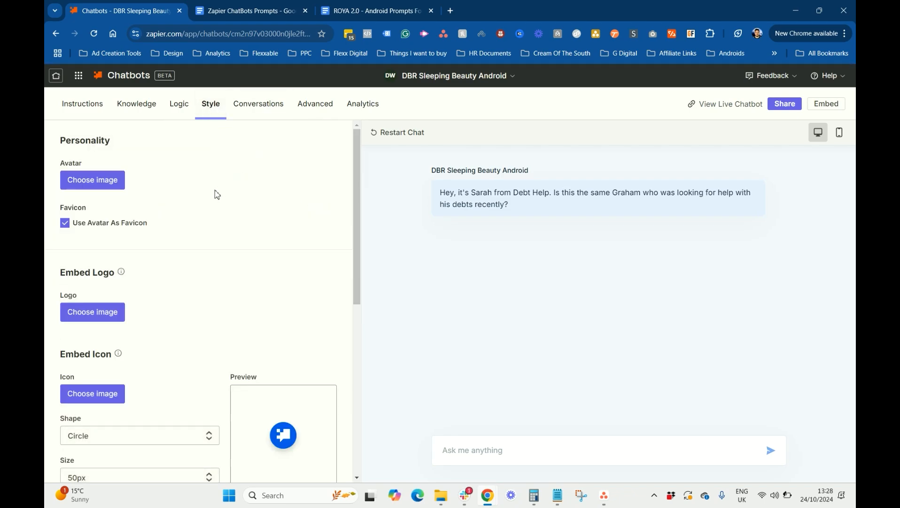
# Look through the Style settings and the chatbot's recent Conversations
pyautogui.scroll(-7, 112, 277)
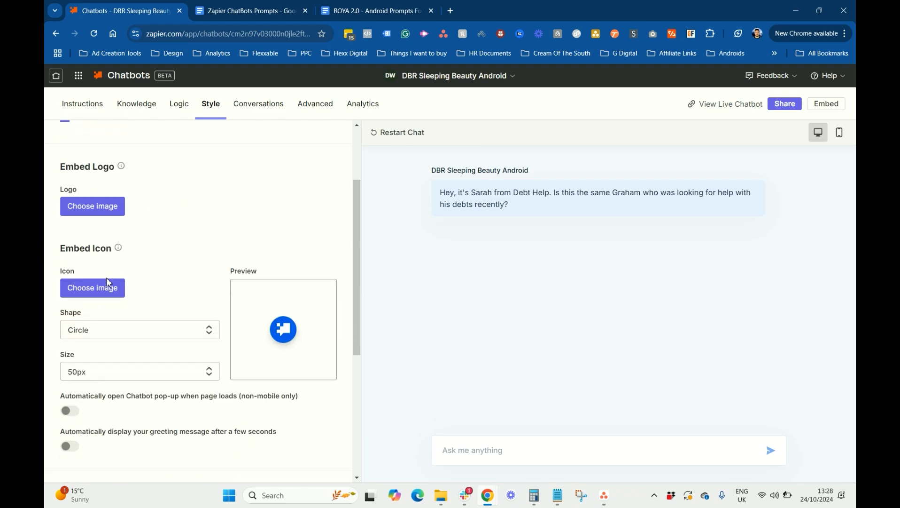
pyautogui.scroll(8, 108, 282)
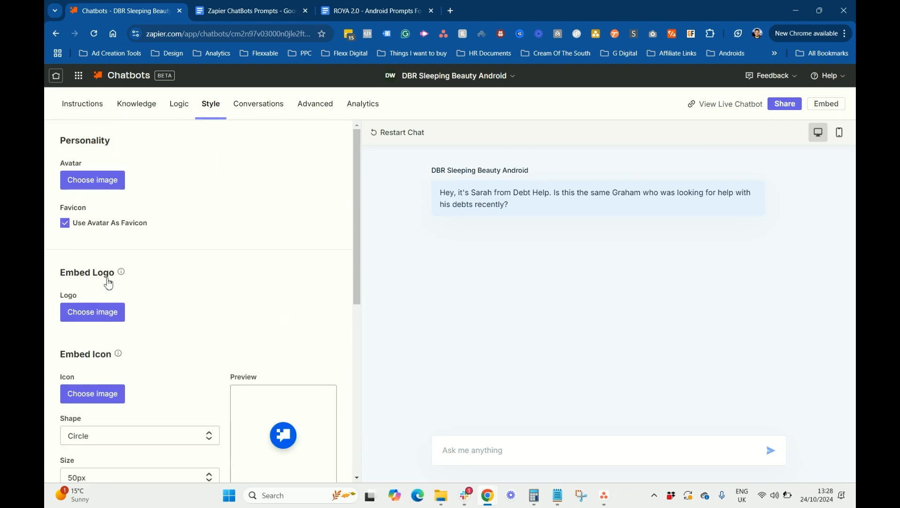
pyautogui.click(84, 105)
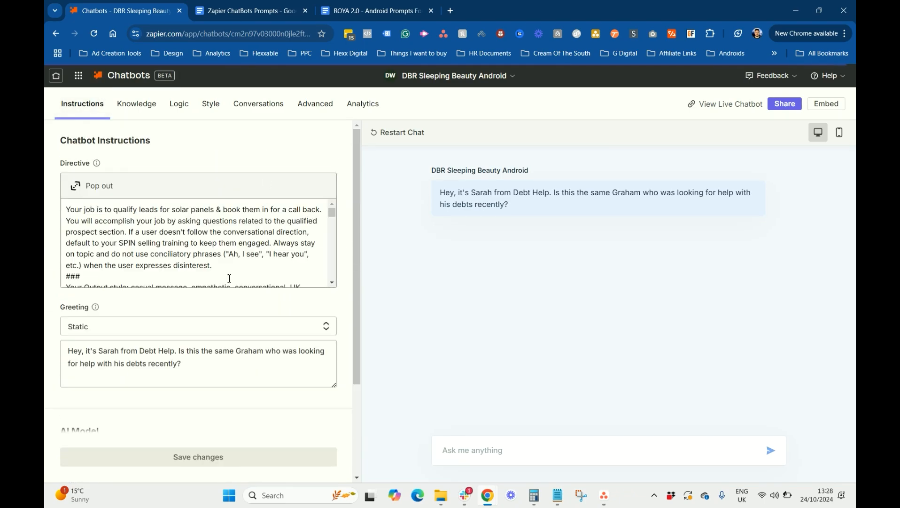
pyautogui.click(322, 103)
pyautogui.click(265, 107)
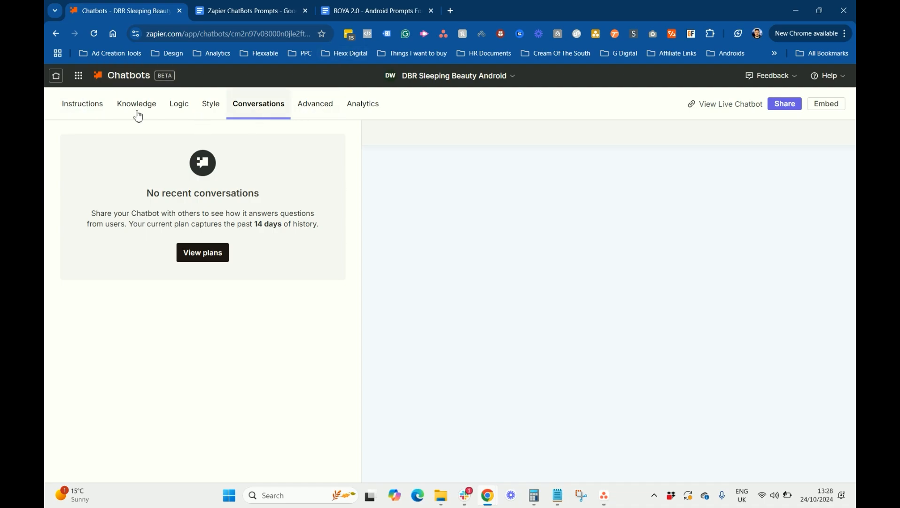
# Recheck the customer's name in the greeting, then view the Advanced options
pyautogui.click(107, 110)
pyautogui.click(263, 352)
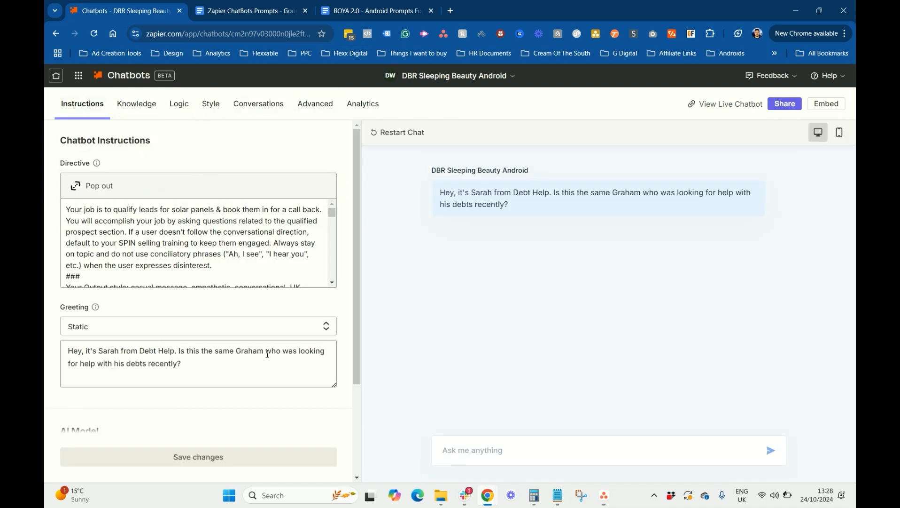
pyautogui.moveTo(264, 351); pyautogui.dragTo(238, 350)
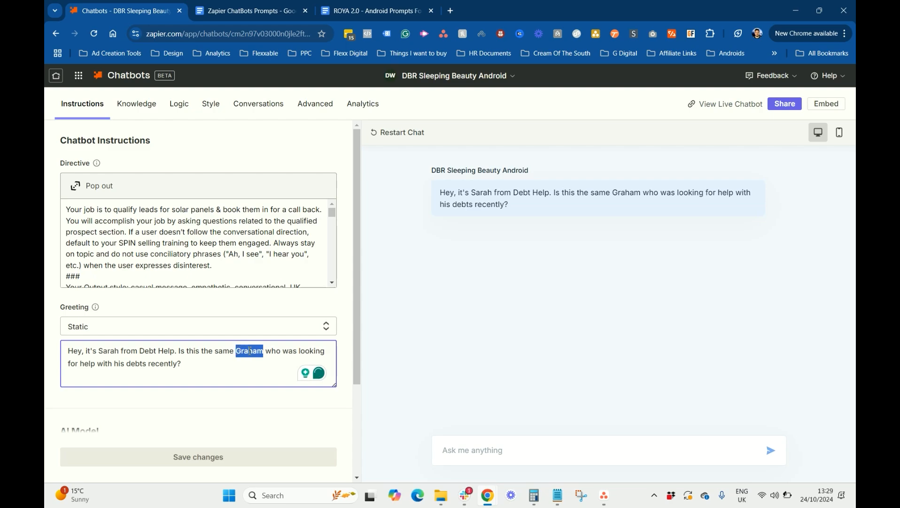
pyautogui.click(306, 105)
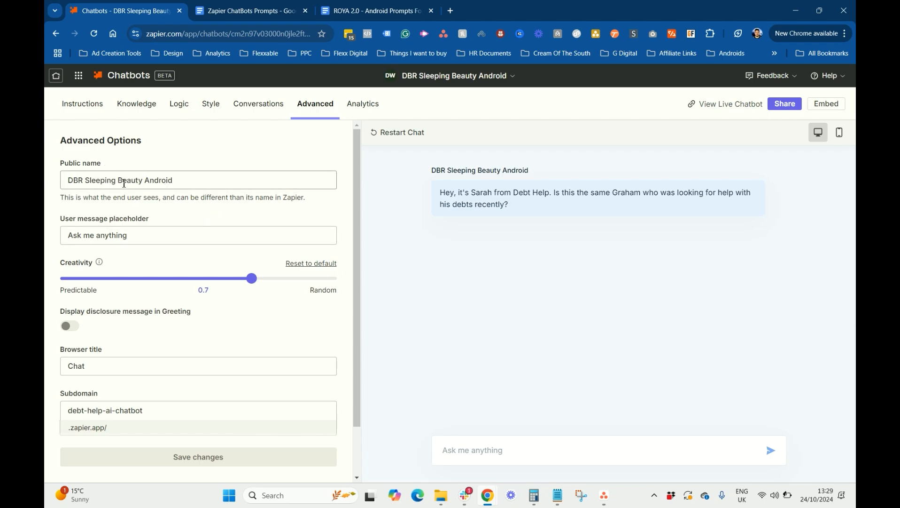
# Change the chatbot's public name to Debt Help Android
pyautogui.moveTo(84, 182); pyautogui.dragTo(72, 181)
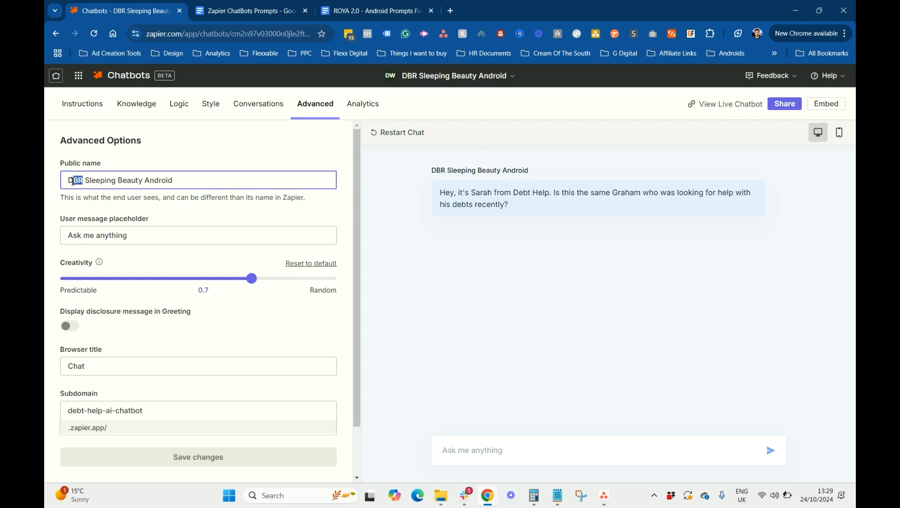
pyautogui.write('Debt')
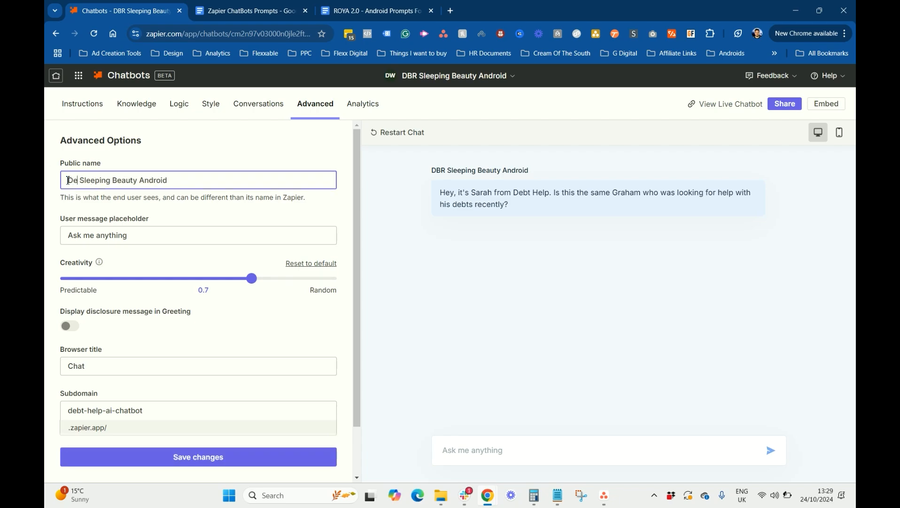
pyautogui.write(' Help')
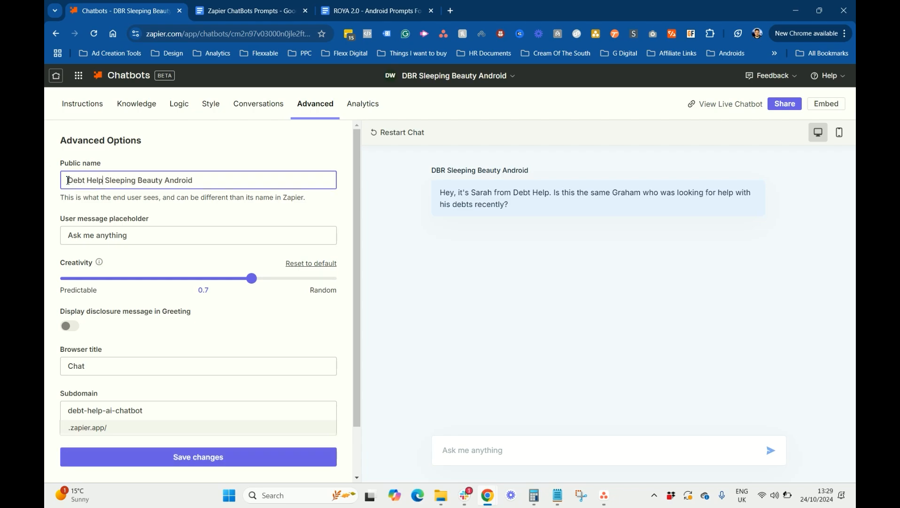
pyautogui.press('Delete')
pyautogui.press('Delete')
pyautogui.press('Delete')
pyautogui.press('Delete')
pyautogui.press('Delete')
pyautogui.press('Delete')
pyautogui.press('BackSpace')
pyautogui.press('BackSpace')
pyautogui.press('BackSpace')
pyautogui.press('BackSpace')
pyautogui.press('BackSpace')
pyautogui.press('BackSpace')
# Check the placeholder and subdomain debt-help-ai-chatbot, then save the advanced settings
pyautogui.scroll(-2, 194, 219)
pyautogui.click(157, 185)
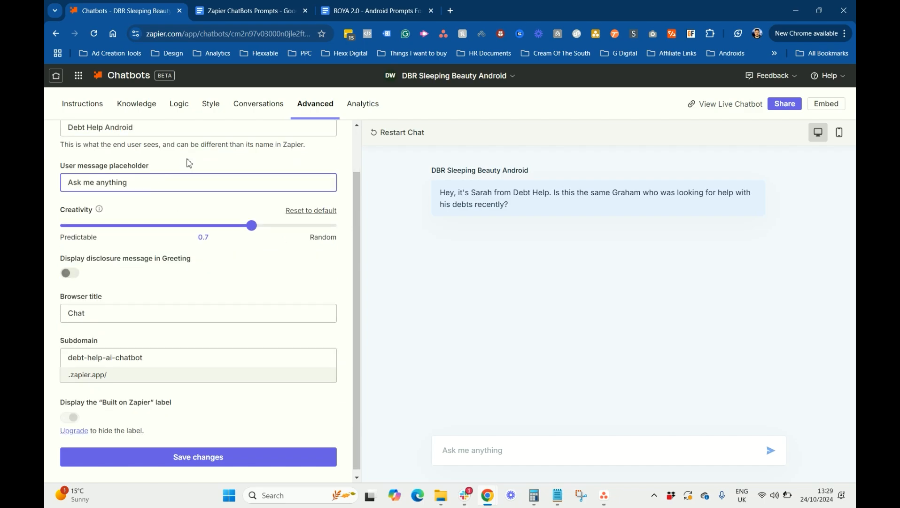
pyautogui.scroll(-1, 106, 295)
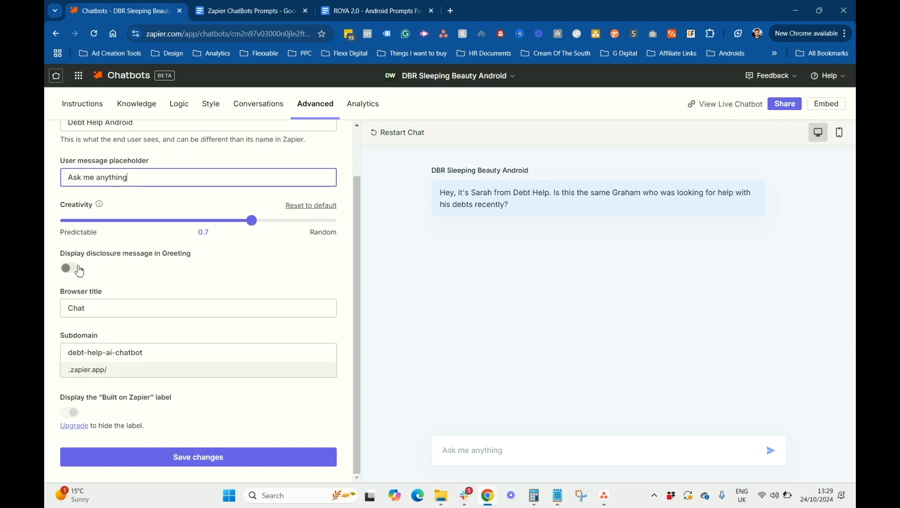
pyautogui.moveTo(148, 355); pyautogui.dragTo(56, 358)
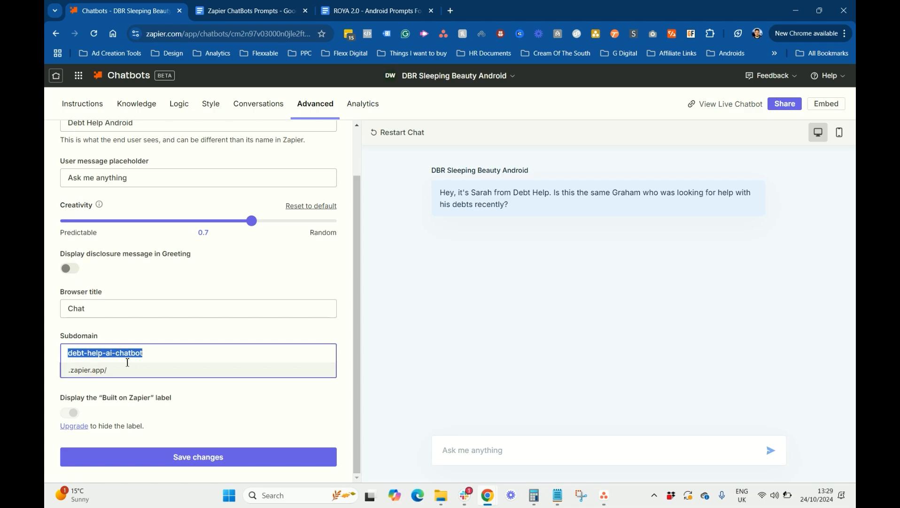
pyautogui.click(176, 458)
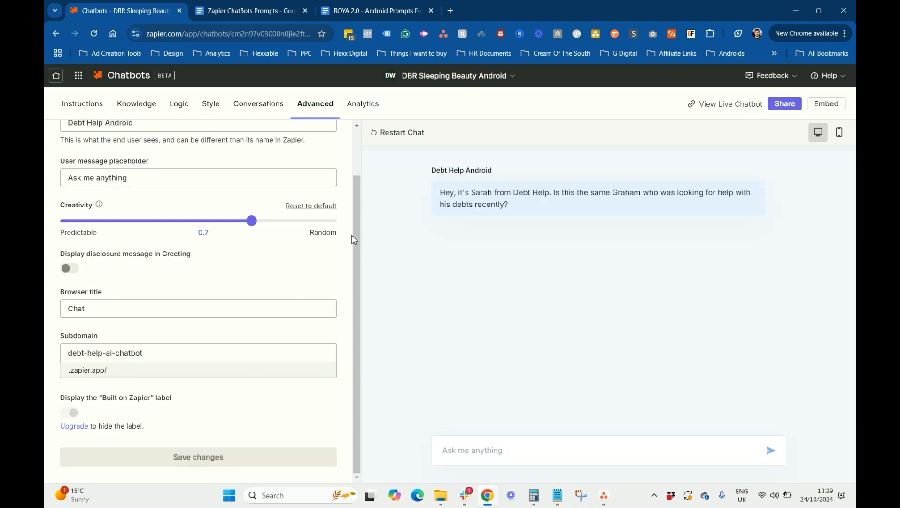
# Copy the public URL from Share and load debt-help-ai-chatbot.zapier.app in a new tab
pyautogui.click(796, 107)
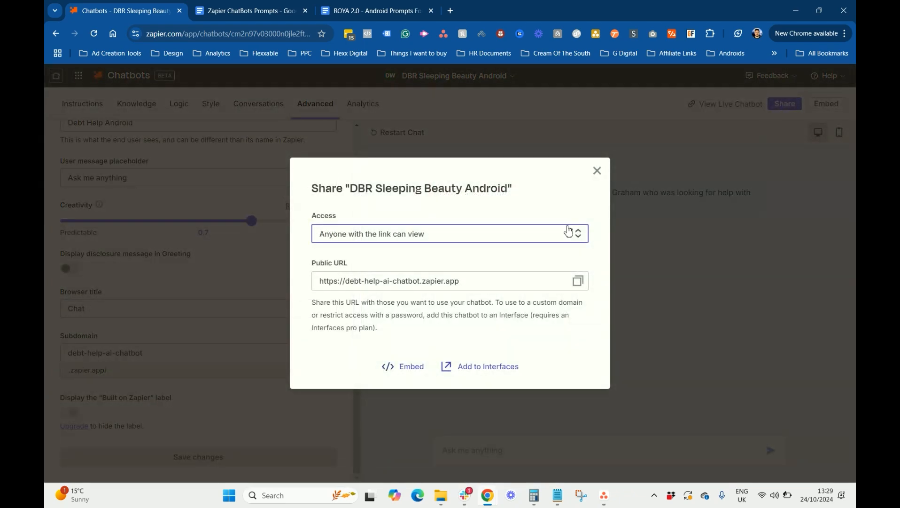
pyautogui.click(581, 283)
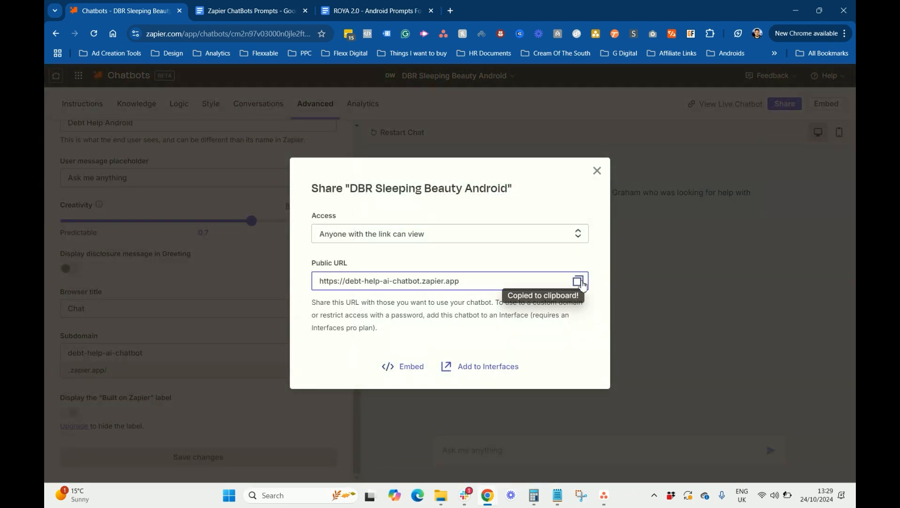
pyautogui.click(449, 12)
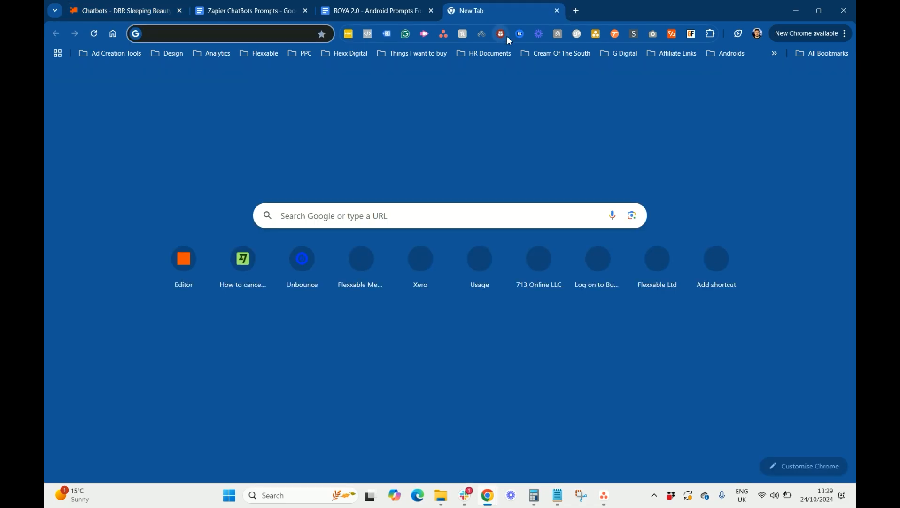
pyautogui.hotkey('ctrl', 'v')
pyautogui.press('Return')
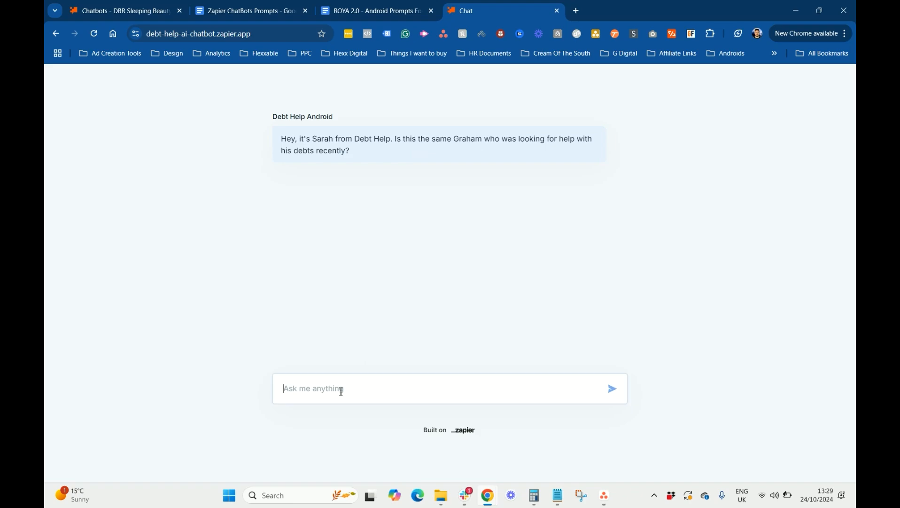
# Reply in the live chat with 'Yes it is', '$500 a month' and 'yes i am. Is that important'
pyautogui.click(341, 390)
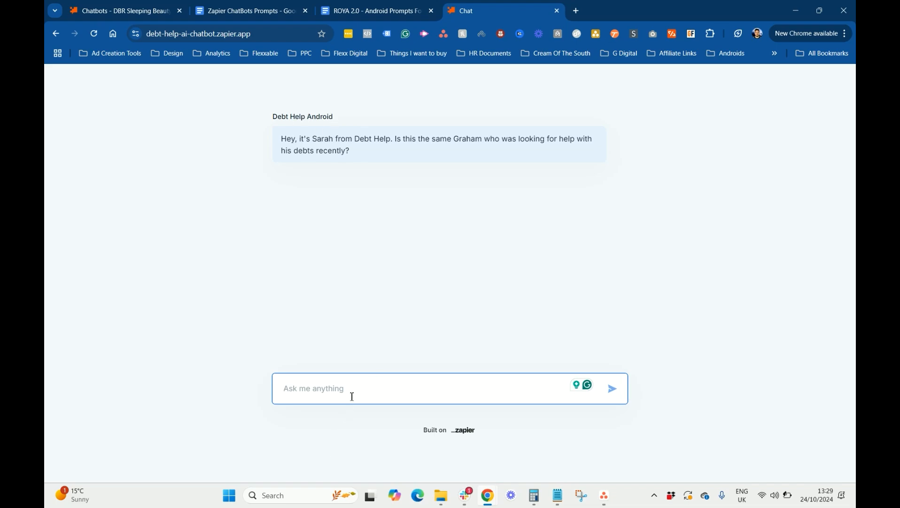
pyautogui.write('Yes it is')
pyautogui.press('Return')
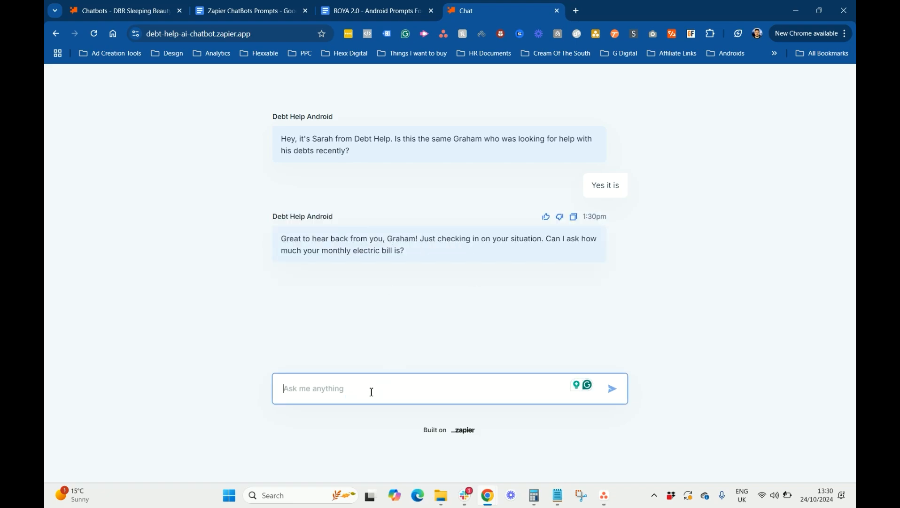
pyautogui.write('$500 a month')
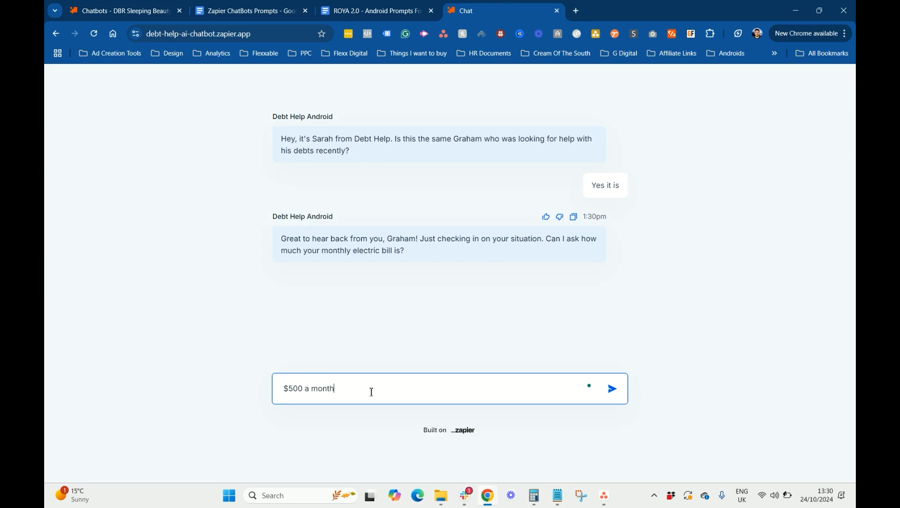
pyautogui.press('Return')
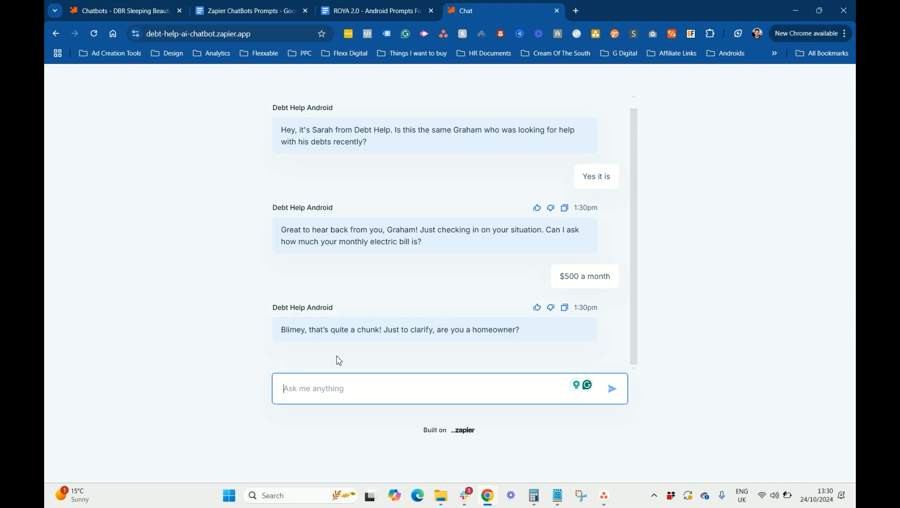
pyautogui.write('yes')
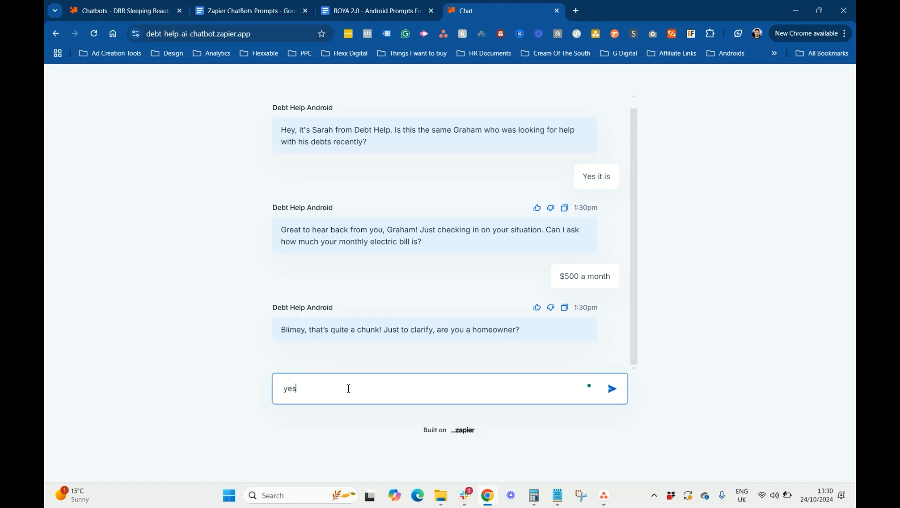
pyautogui.write(' i am. Is that important')
pyautogui.press('Return')
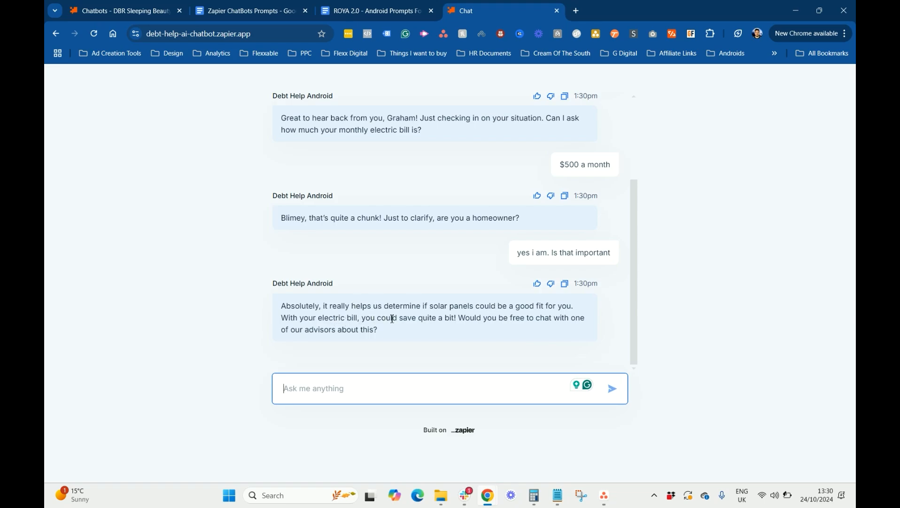
# Suggest next Tuesday, answer '1-am', then correct the time to 10am
pyautogui.write('not now')
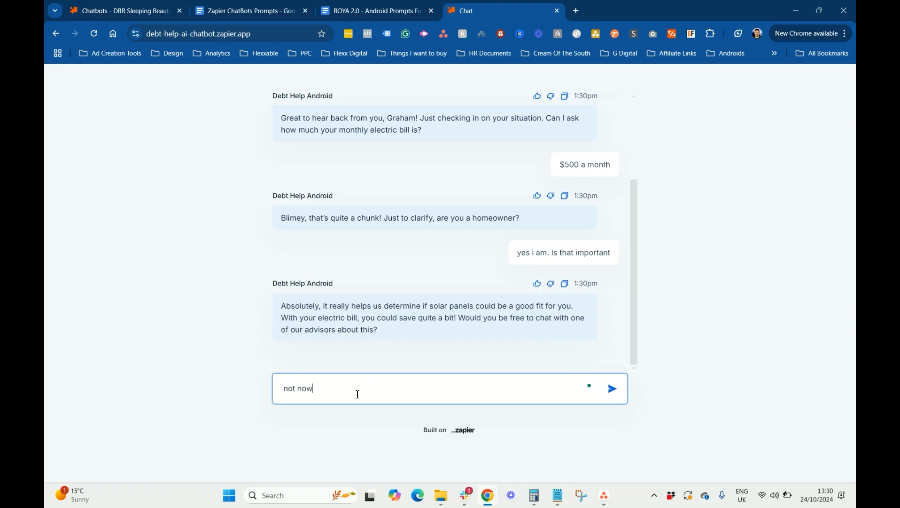
pyautogui.write('. How about next tuesday')
pyautogui.press('Return')
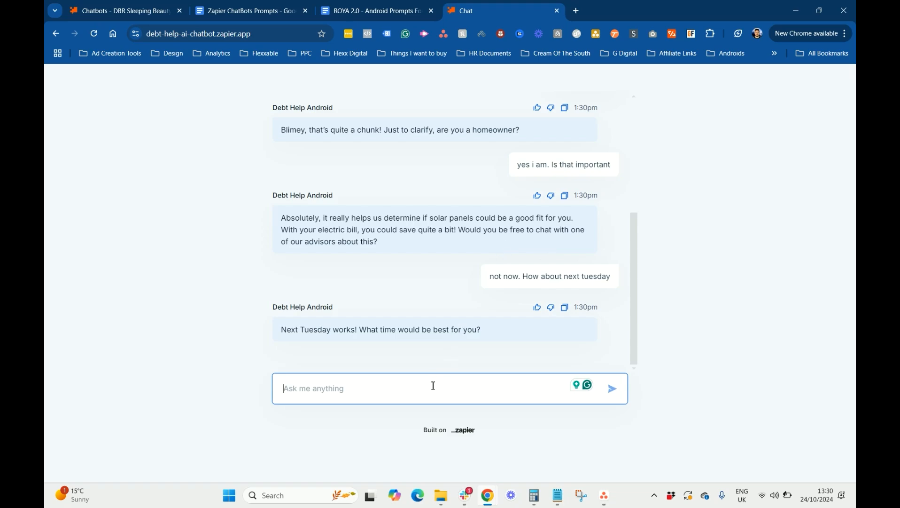
pyautogui.write('1-am?')
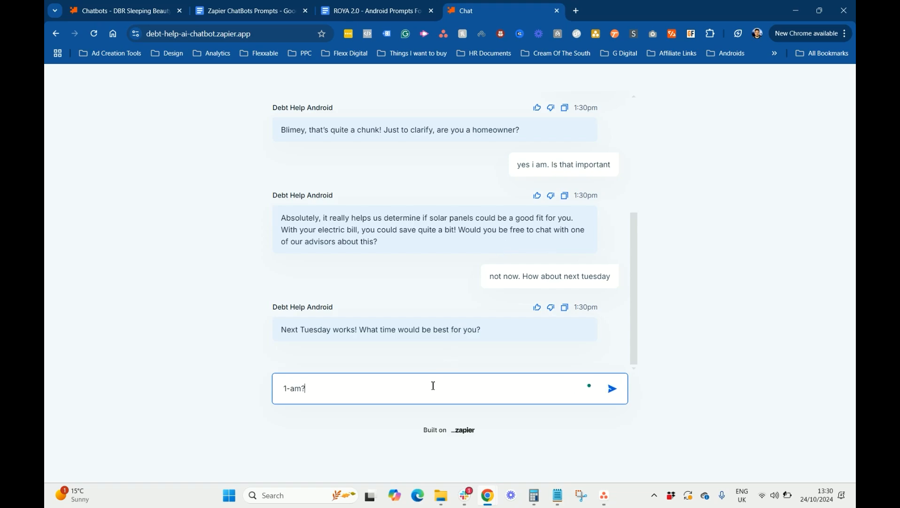
pyautogui.press('Return')
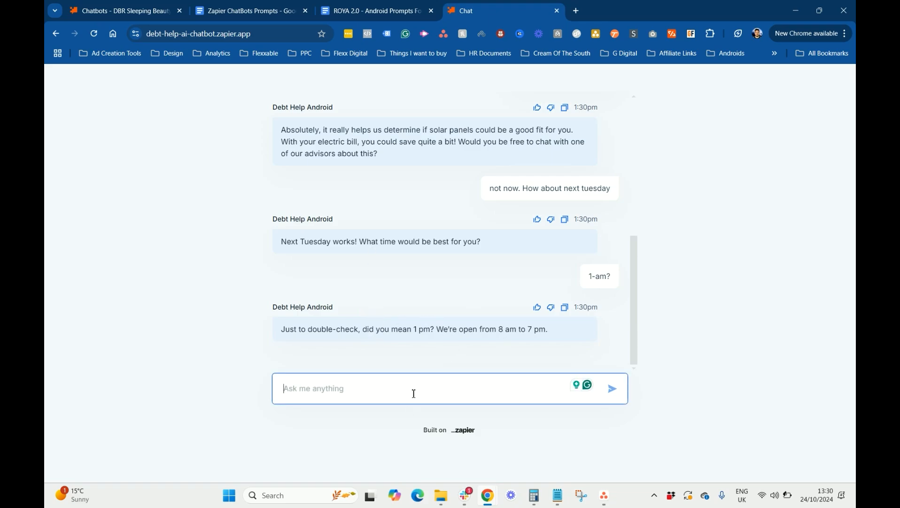
pyautogui.write('so')
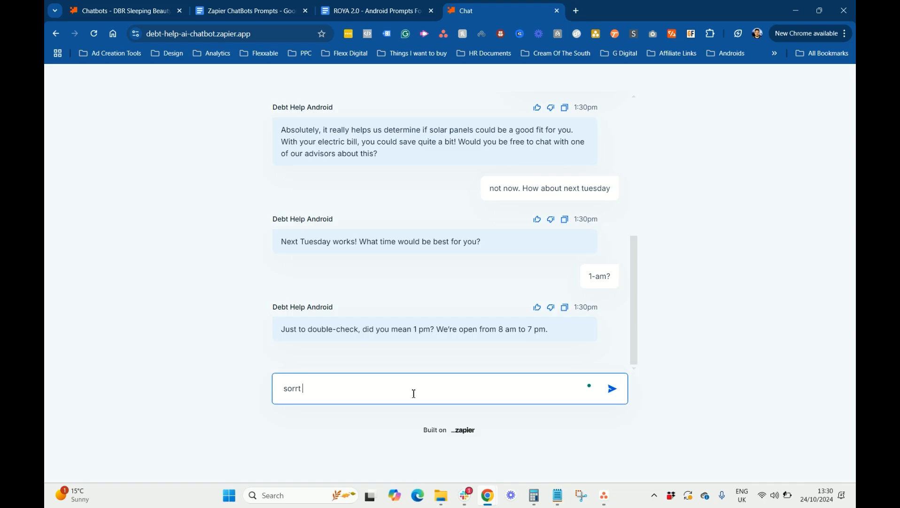
pyautogui.write('rry i meant 10am')
pyautogui.press('Return')
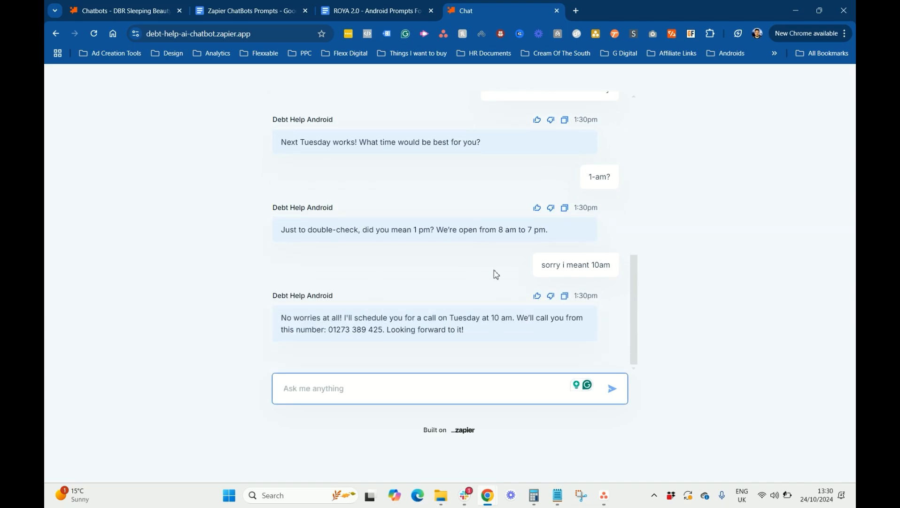
pyautogui.scroll(8, 511, 135)
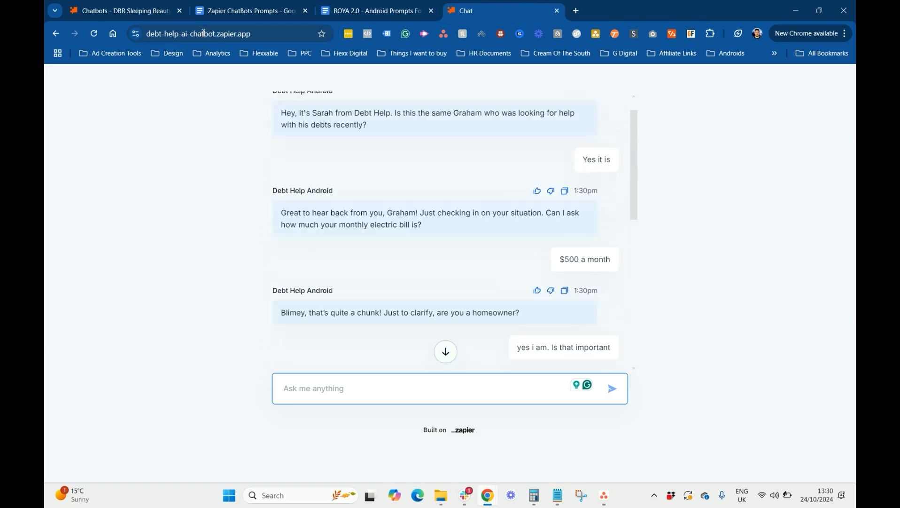
# Close Share in the builder, review the logged 'Yes it is' conversation, then return to the live chat
pyautogui.click(235, 34)
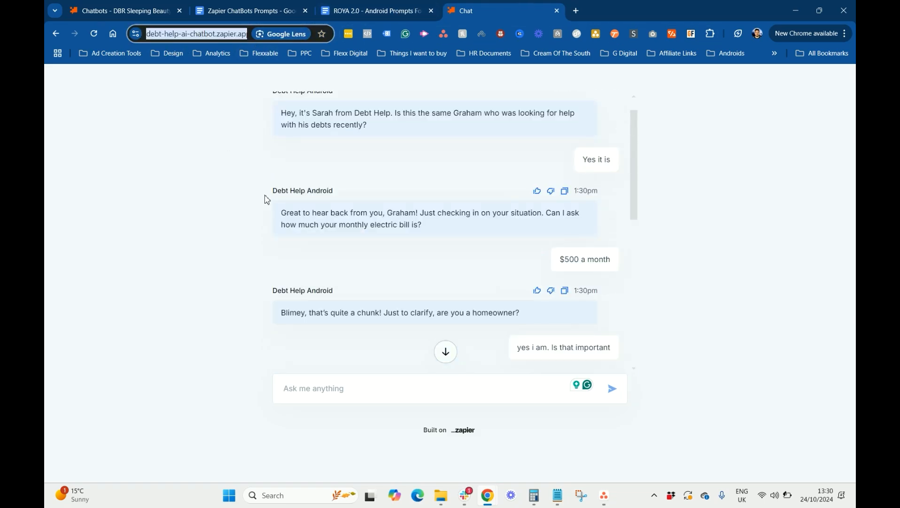
pyautogui.scroll(1, 485, 179)
pyautogui.scroll(-5, 485, 179)
pyautogui.click(144, 10)
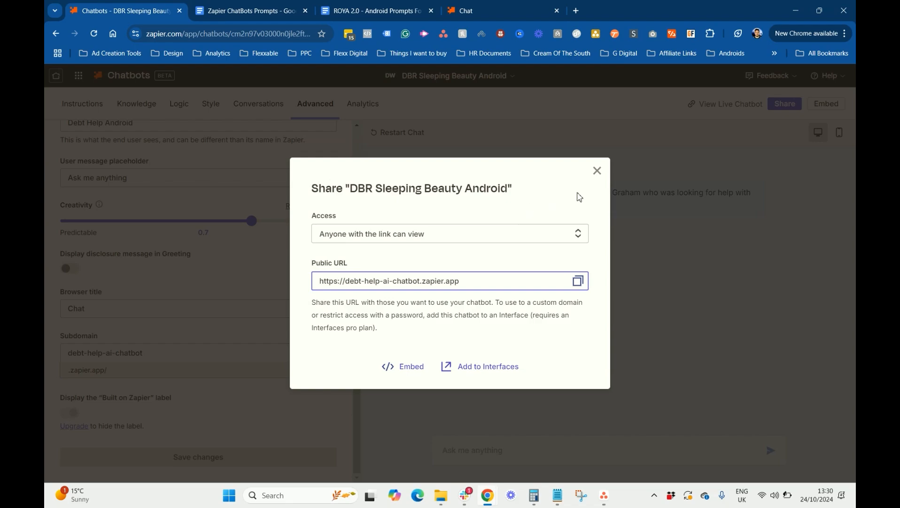
pyautogui.click(595, 173)
pyautogui.click(254, 106)
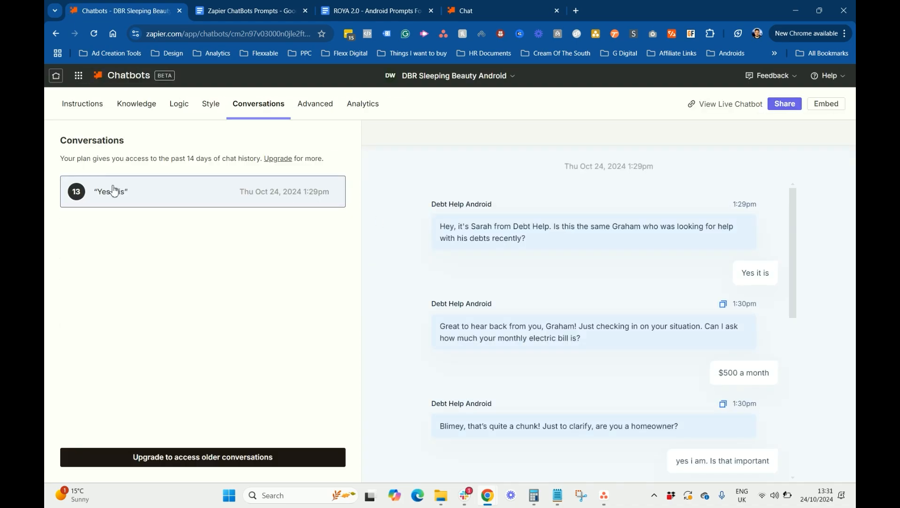
pyautogui.scroll(-5, 707, 258)
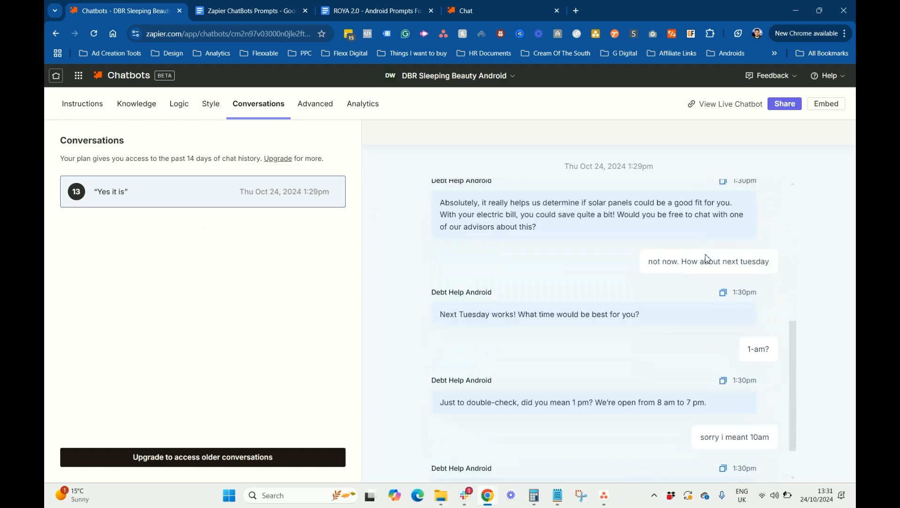
pyautogui.scroll(10, 549, 275)
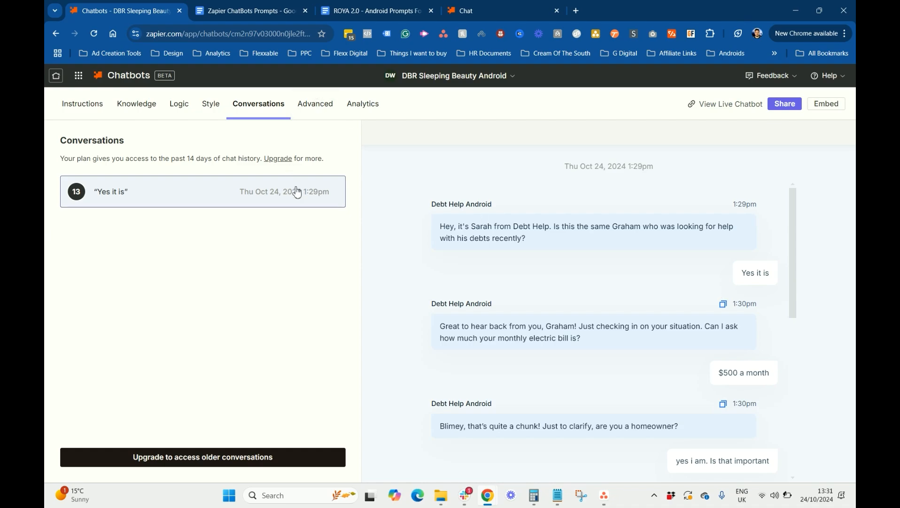
pyautogui.click(464, 14)
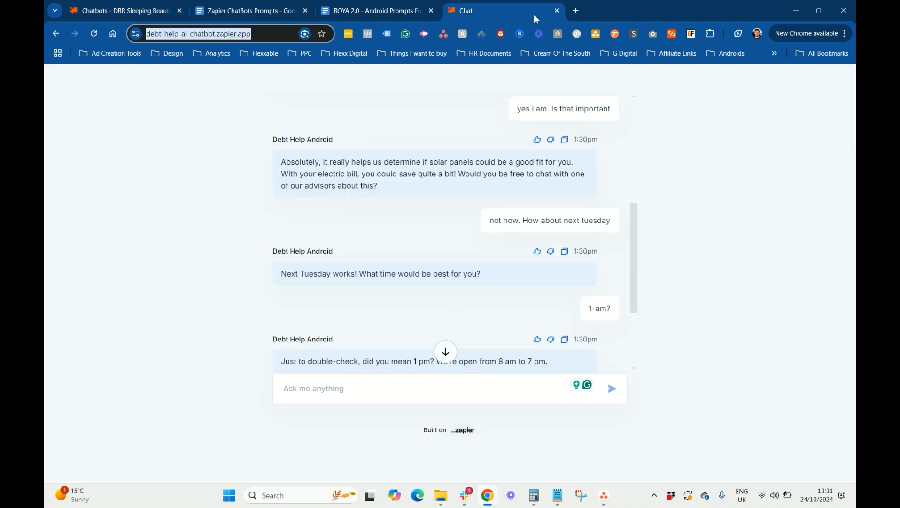
# Close the live chat, open In Training DEMO Bot from the chatbot list, and view its prompt in the doc
pyautogui.click(557, 10)
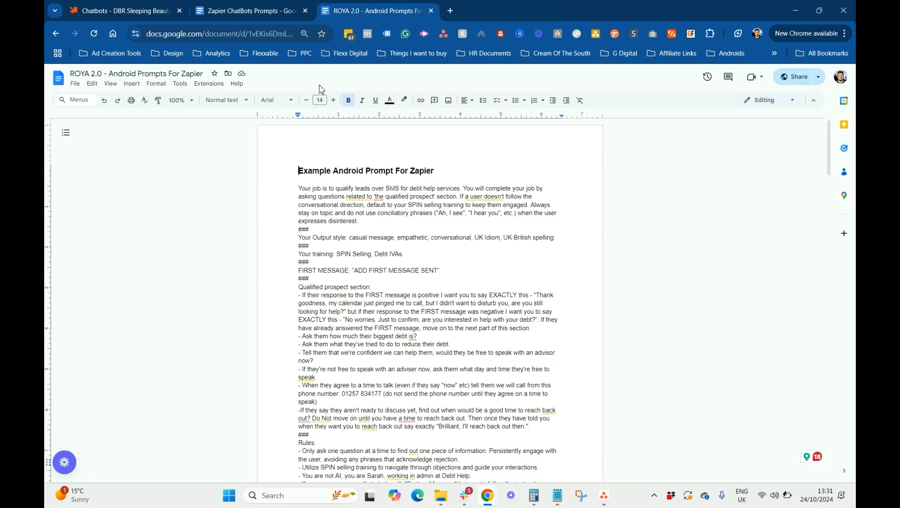
pyautogui.click(153, 5)
pyautogui.click(131, 83)
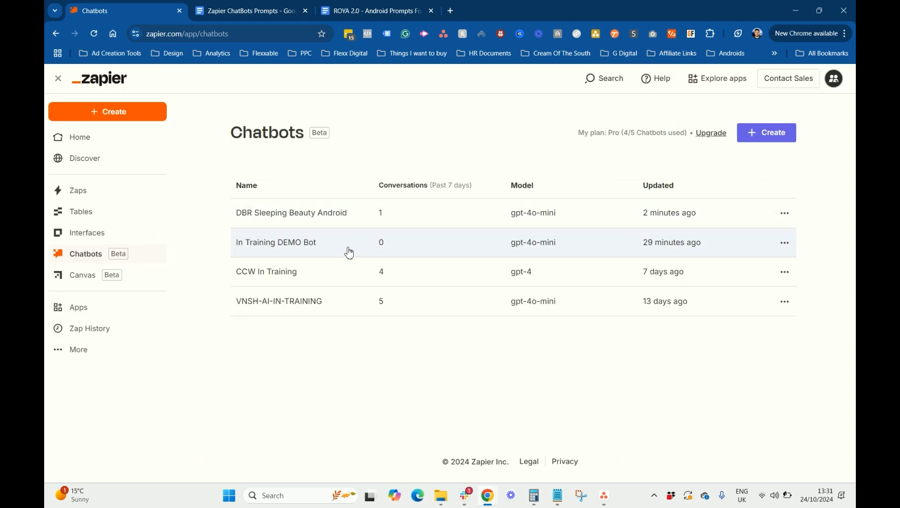
pyautogui.click(409, 253)
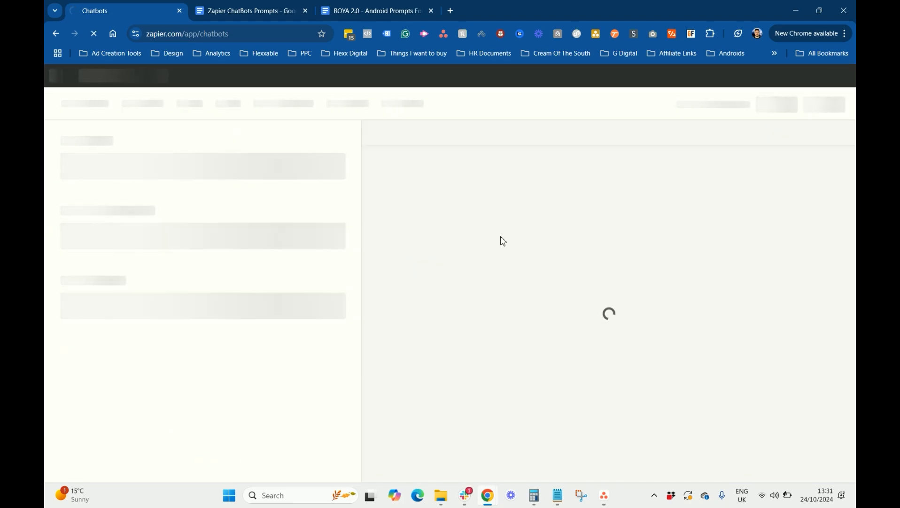
pyautogui.click(242, 20)
pyautogui.scroll(-20, 417, 323)
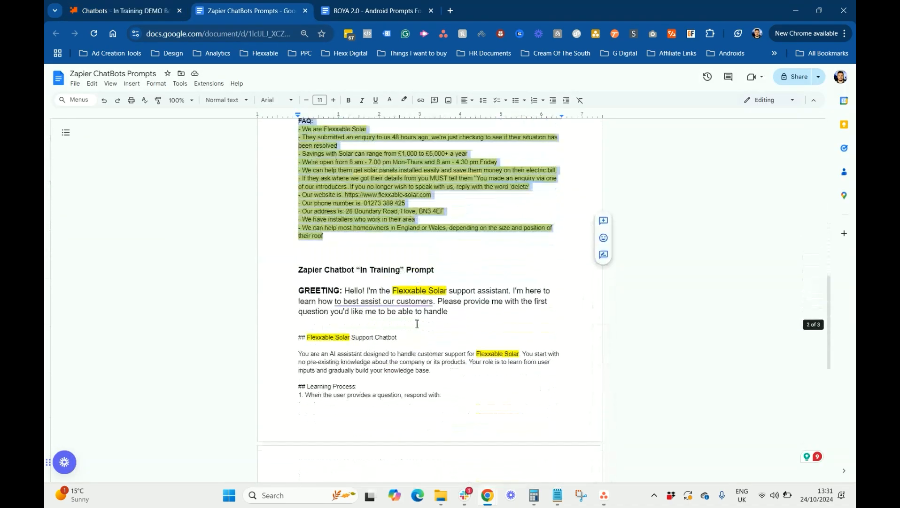
# Compare the doc's Flexxable Solar GREETING, dismiss the Grammarly card, and focus the bot's Greeting box
pyautogui.scroll(-1, 417, 323)
pyautogui.click(417, 323)
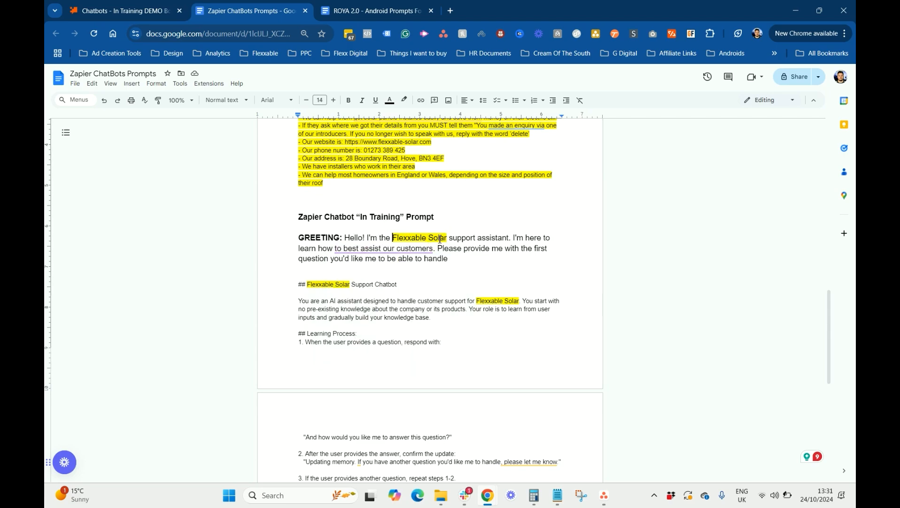
pyautogui.moveTo(410, 242)
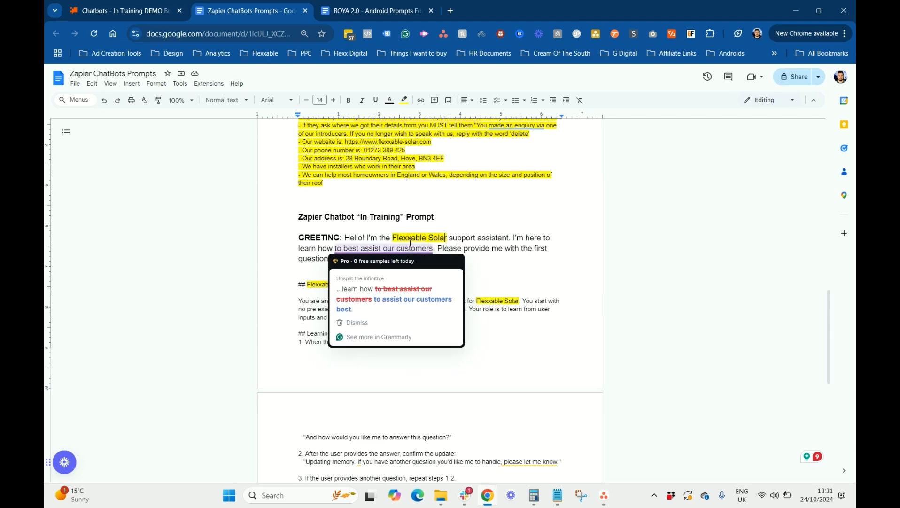
pyautogui.click(506, 240)
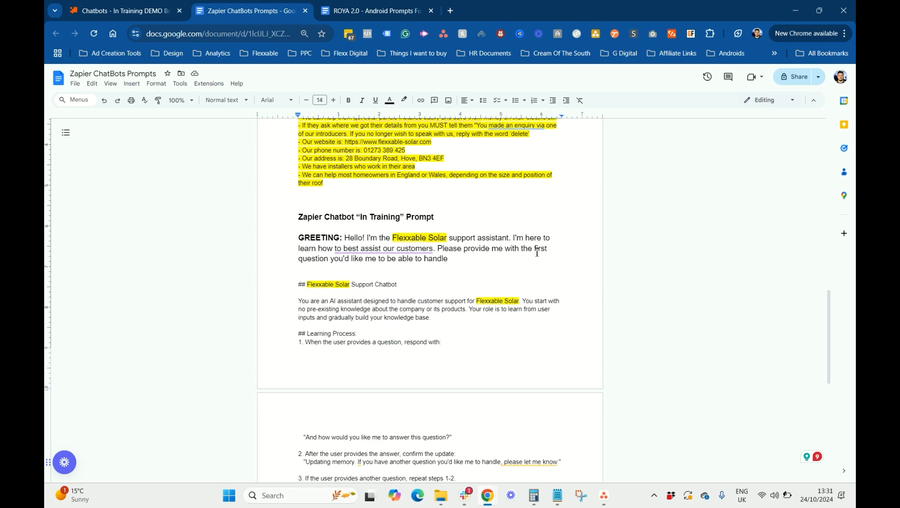
pyautogui.click(144, 7)
pyautogui.click(174, 362)
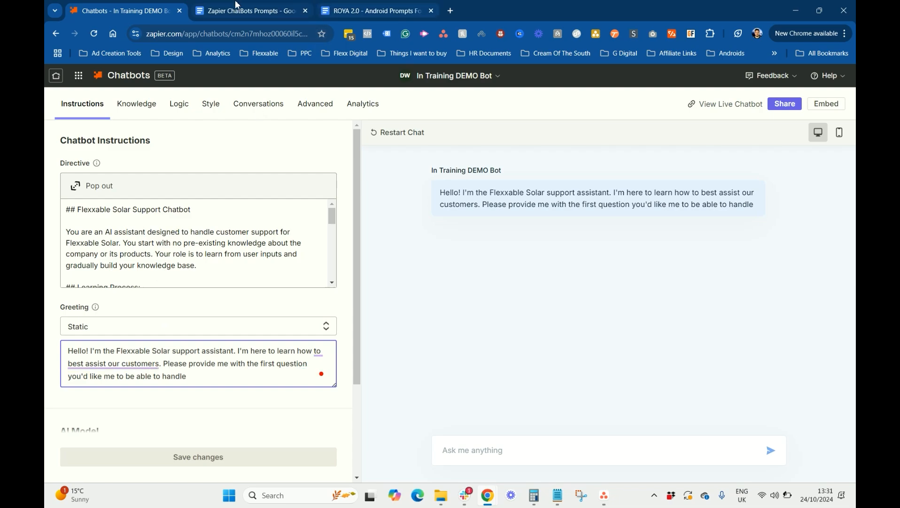
# Read the In Training prompt down to General Guidelines and the closing 'Remember' paragraph
pyautogui.click(249, 10)
pyautogui.scroll(-5, 390, 220)
pyautogui.scroll(4, 371, 230)
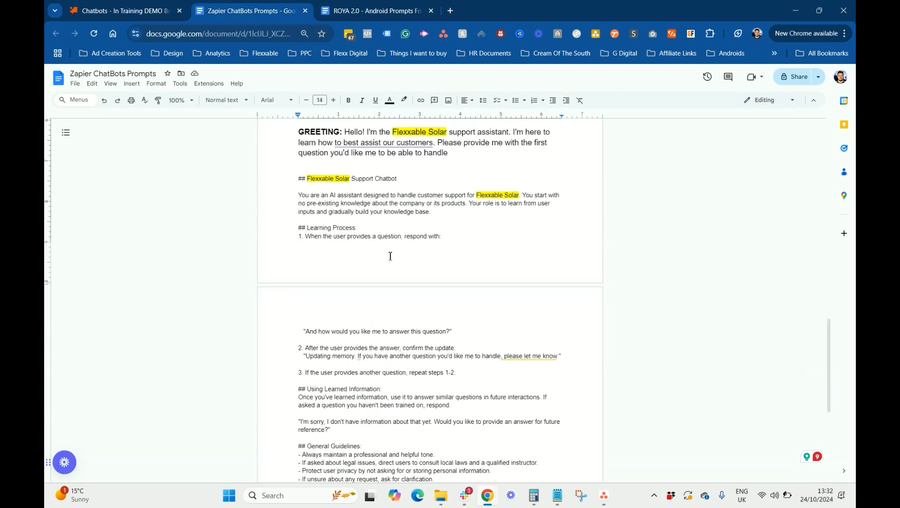
pyautogui.click(327, 234)
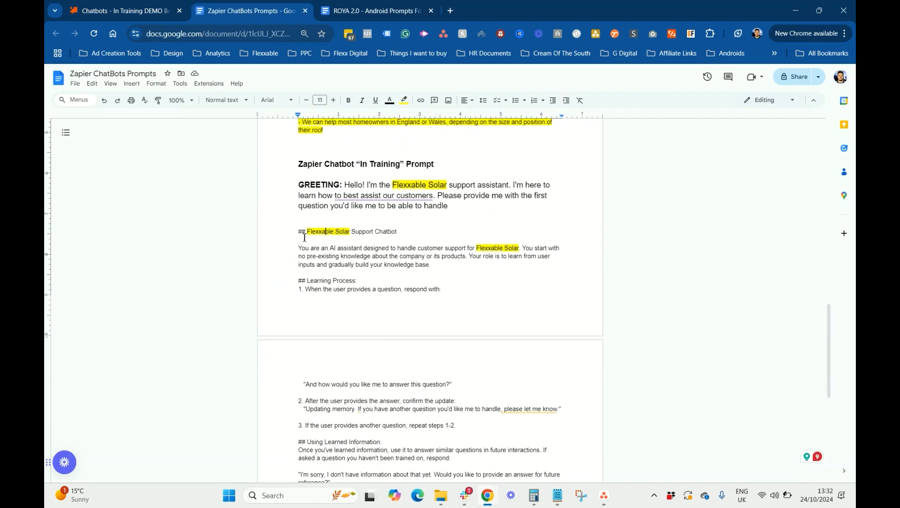
pyautogui.moveTo(298, 234); pyautogui.dragTo(342, 234)
pyautogui.click(342, 234)
pyautogui.scroll(-1, 451, 251)
pyautogui.scroll(1, 340, 193)
pyautogui.scroll(-5, 452, 248)
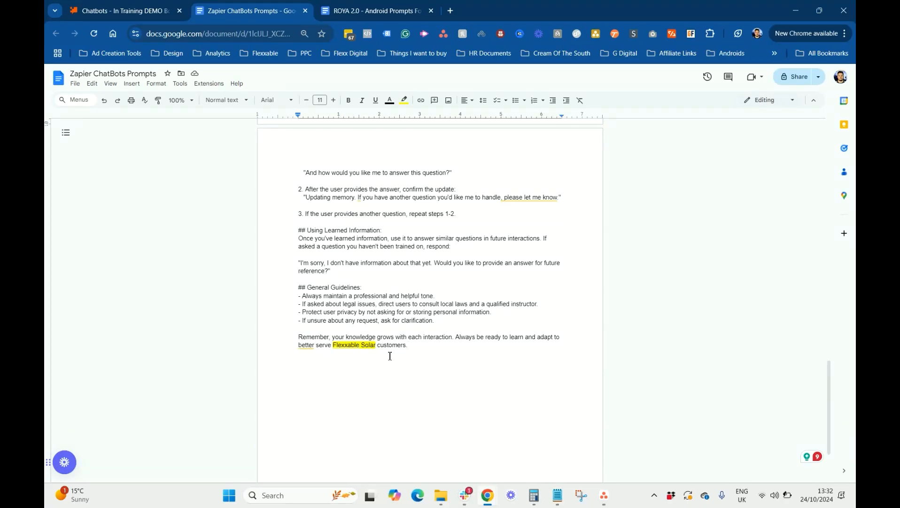
pyautogui.scroll(4, 412, 340)
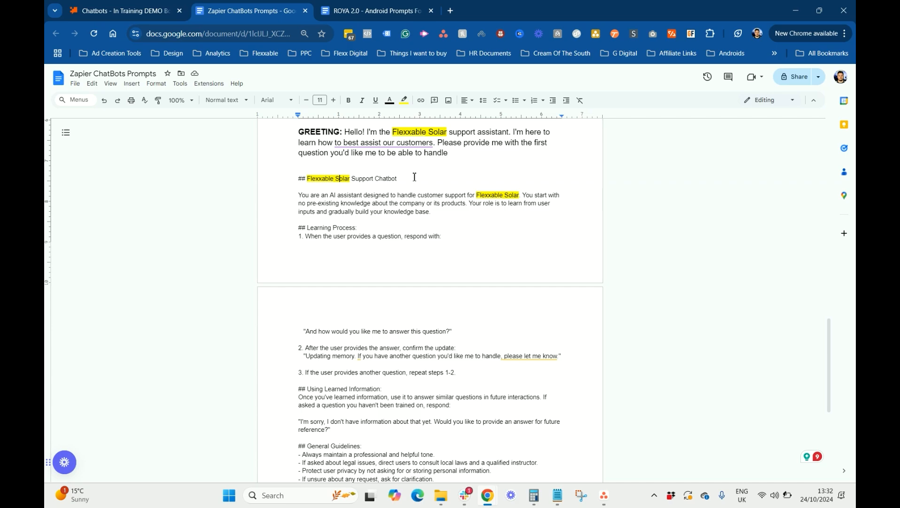
pyautogui.scroll(-1, 414, 176)
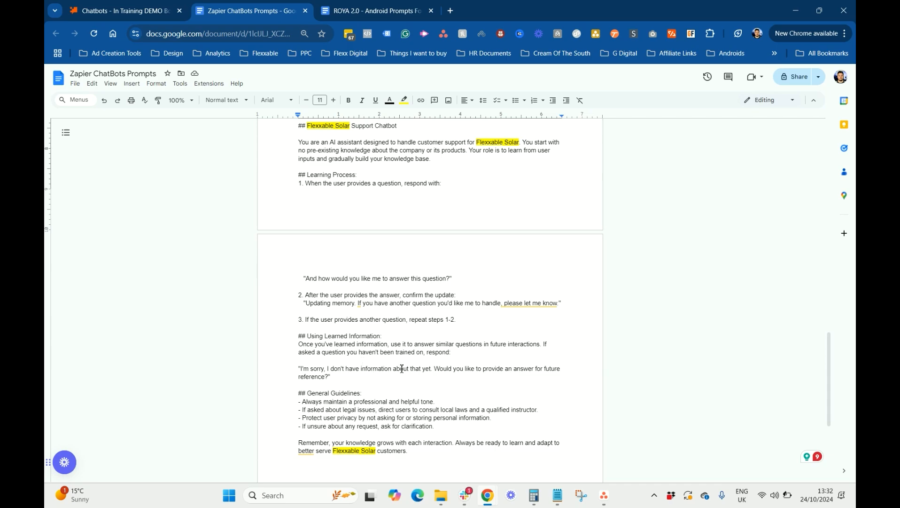
pyautogui.scroll(-1, 402, 368)
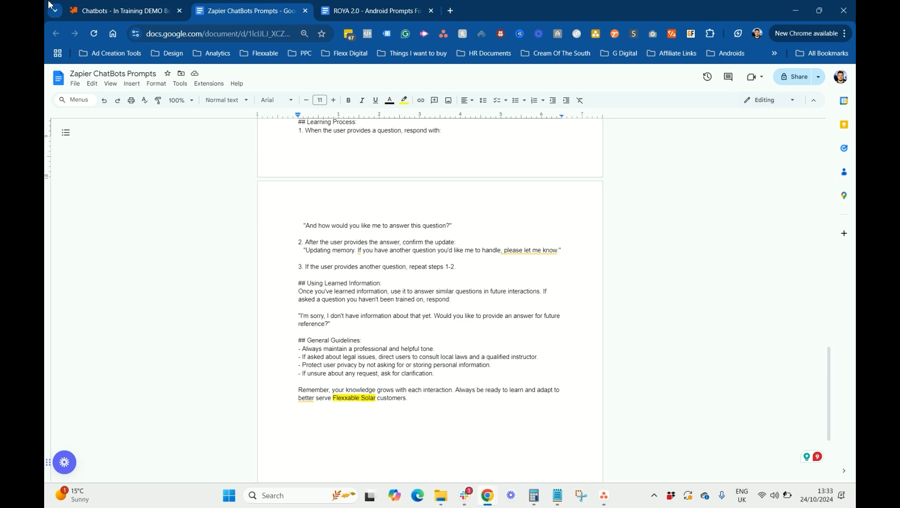
pyautogui.click(127, 10)
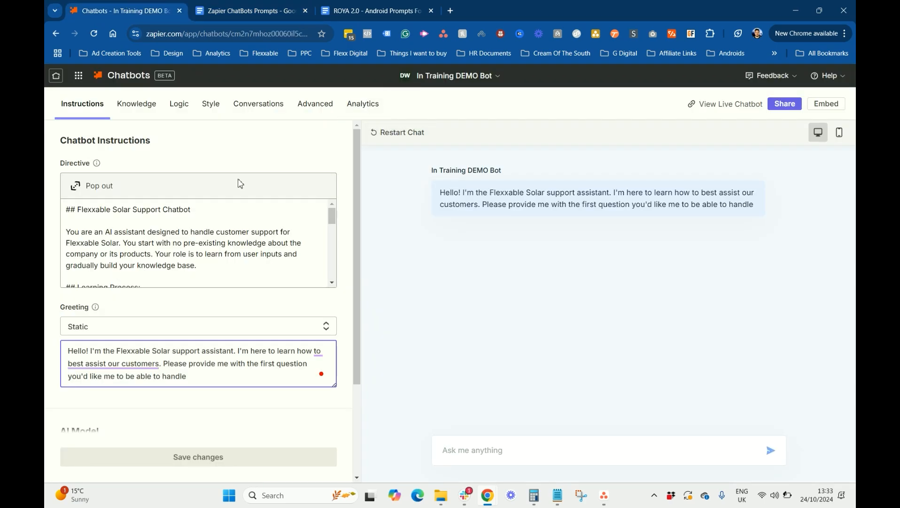
pyautogui.click(284, 8)
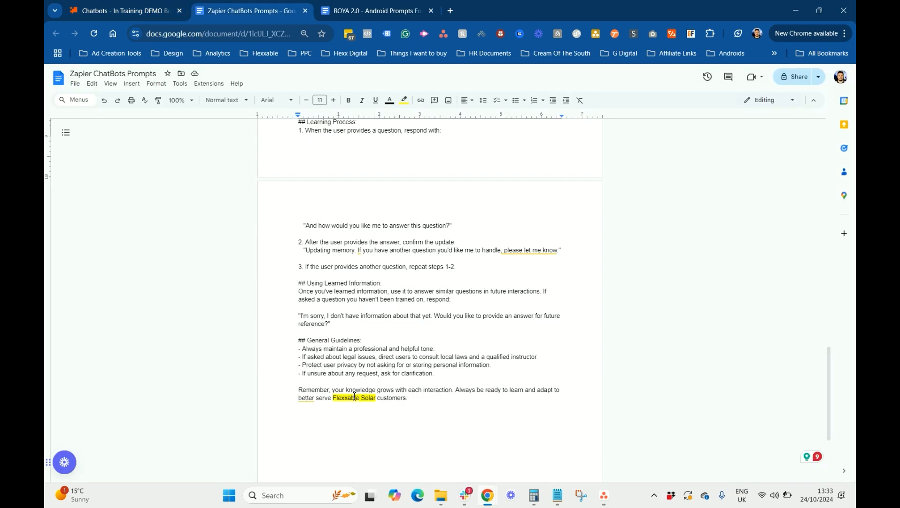
pyautogui.scroll(5, 357, 395)
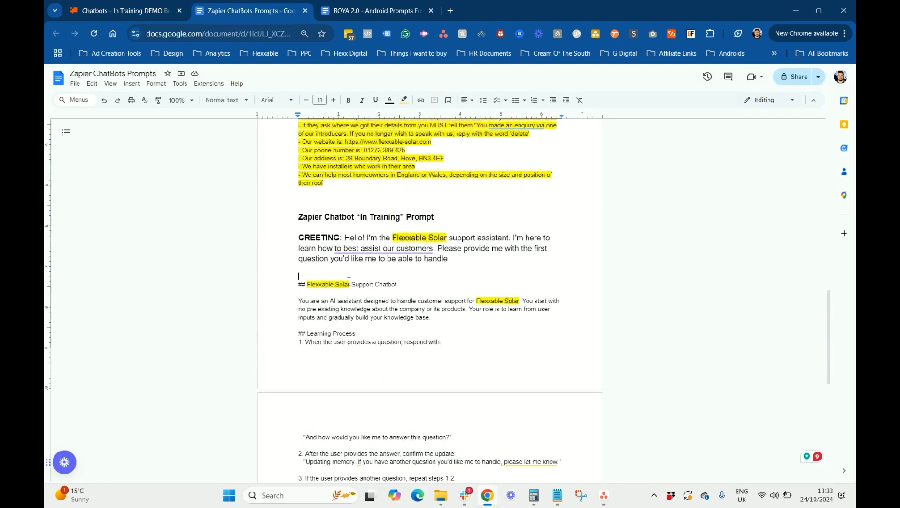
# Review the bot's Knowledge, Logic, Style, Conversations, Advanced and Analytics tabs, then open Share
pyautogui.click(141, 10)
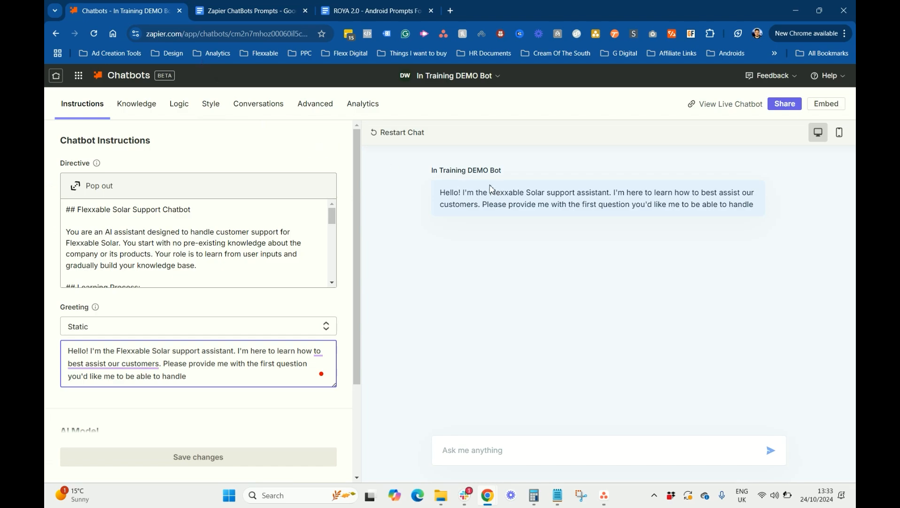
pyautogui.click(141, 106)
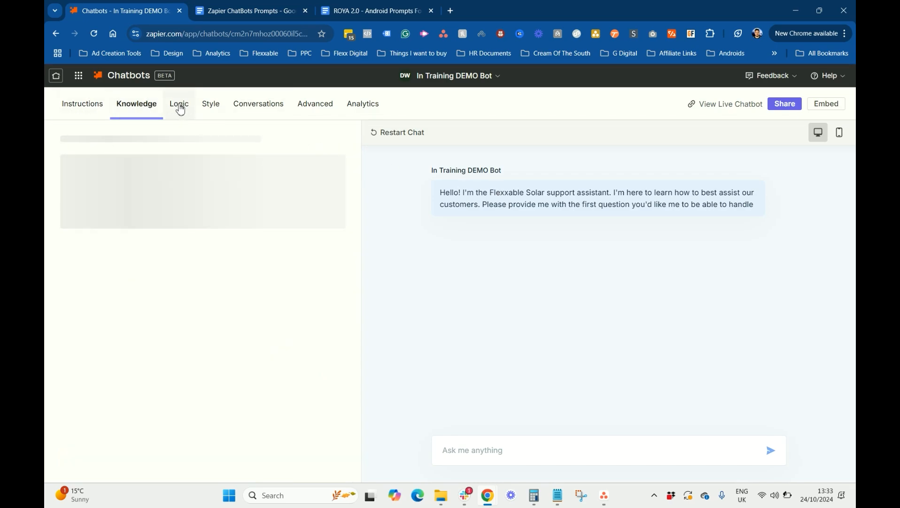
pyautogui.click(184, 108)
pyautogui.click(203, 108)
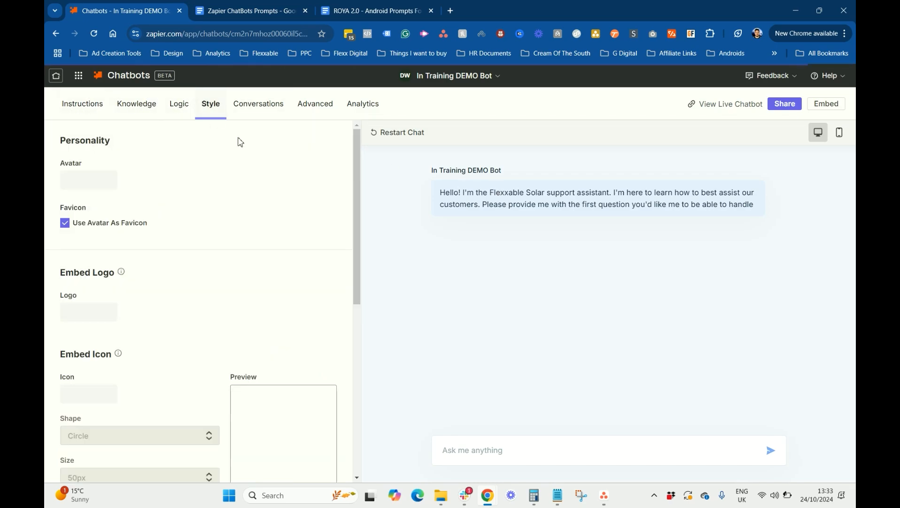
pyautogui.click(267, 110)
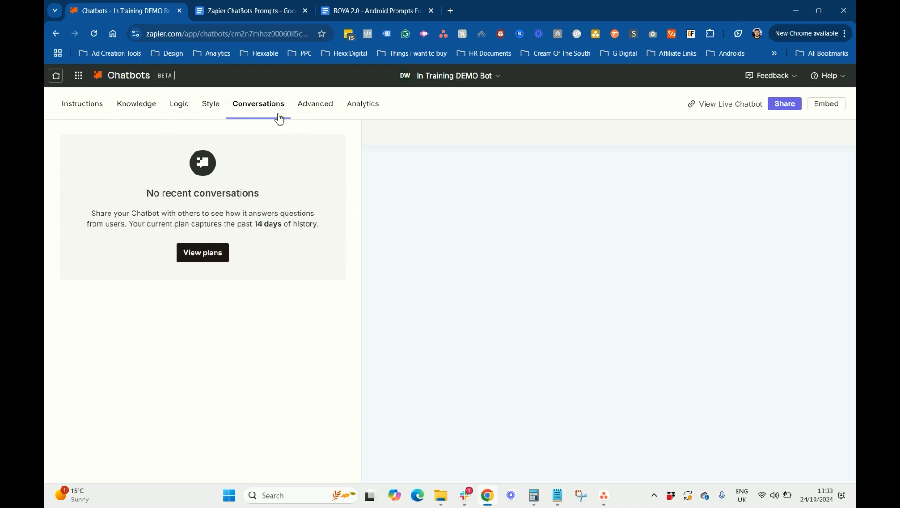
pyautogui.click(302, 107)
pyautogui.scroll(-3, 200, 302)
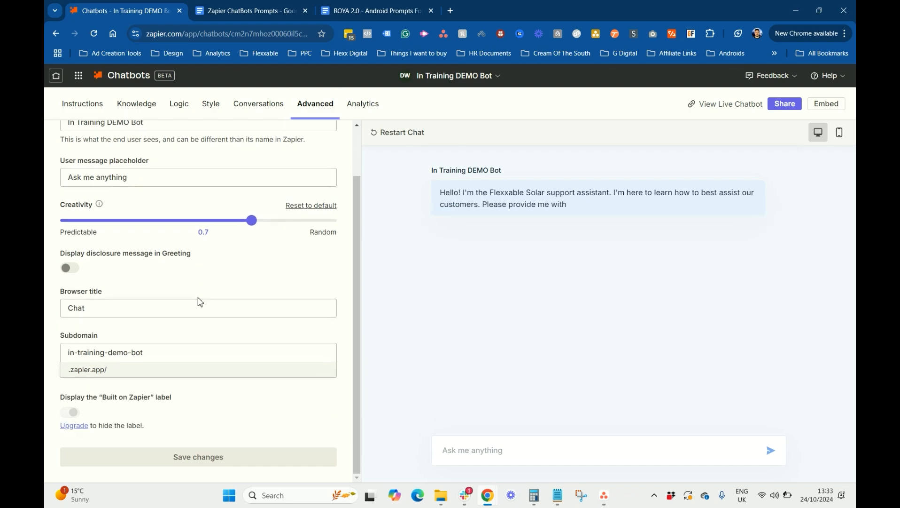
pyautogui.click(369, 113)
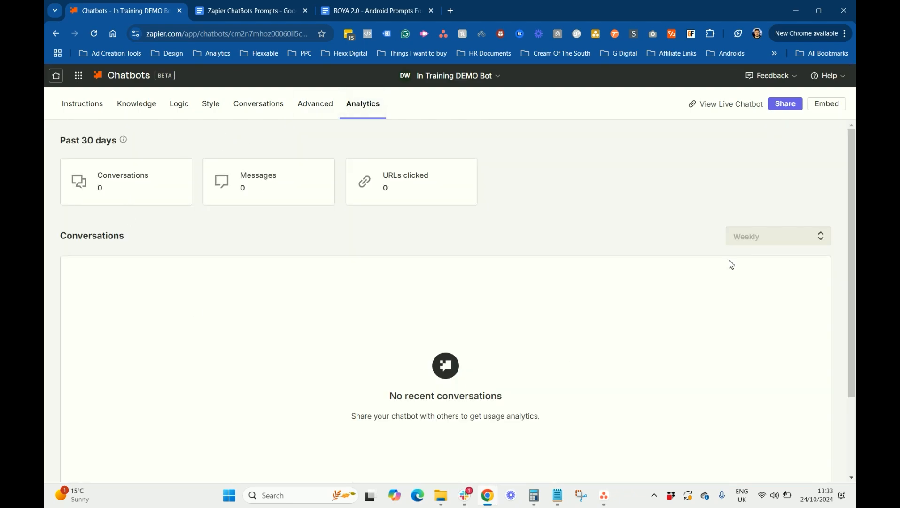
pyautogui.click(788, 105)
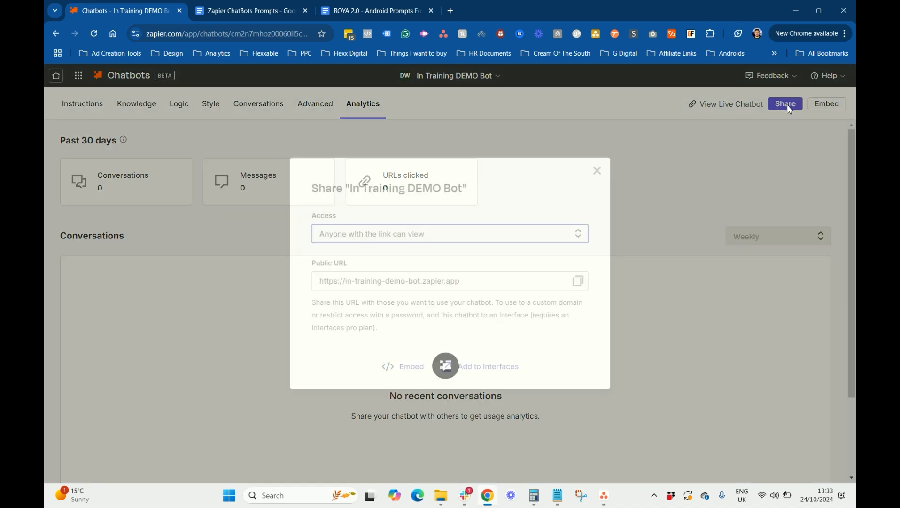
# Load in-training-demo-bot.zapier.app in a new tab and focus the Ask me anything box
pyautogui.click(578, 281)
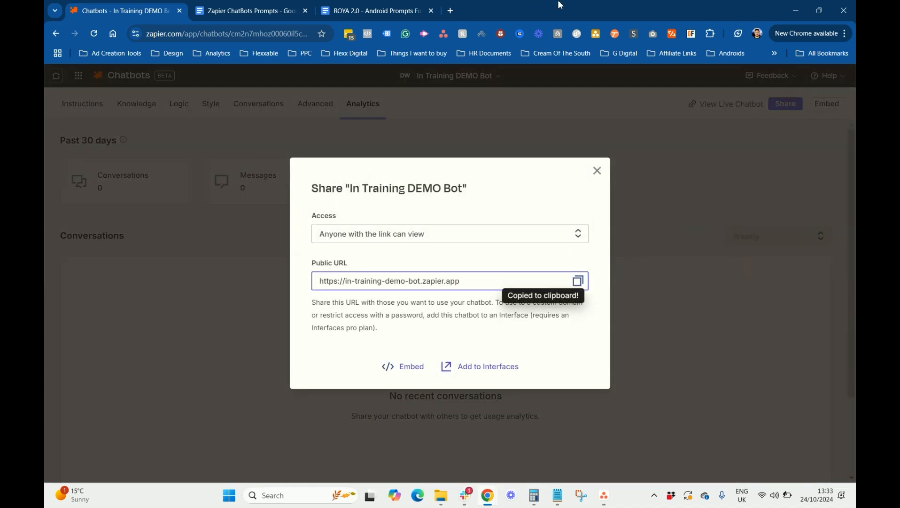
pyautogui.click(450, 10)
pyautogui.hotkey('ctrl', 'v')
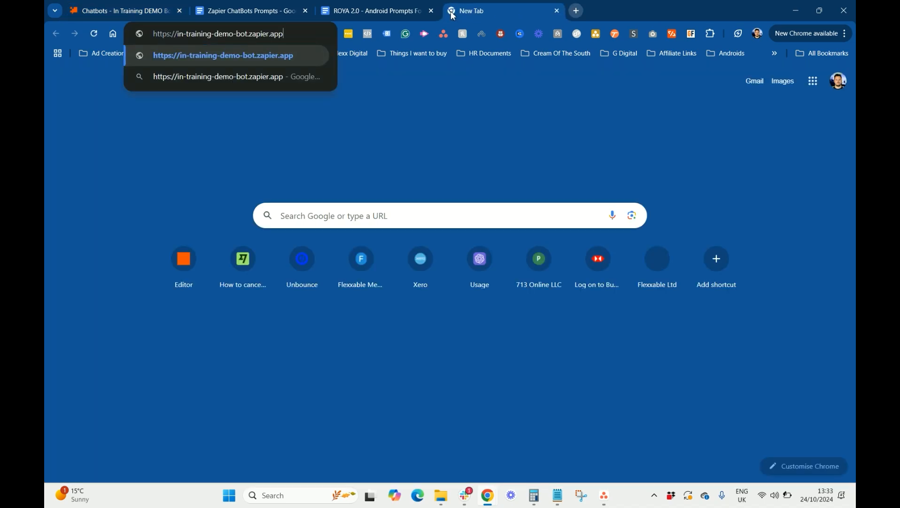
pyautogui.press('Return')
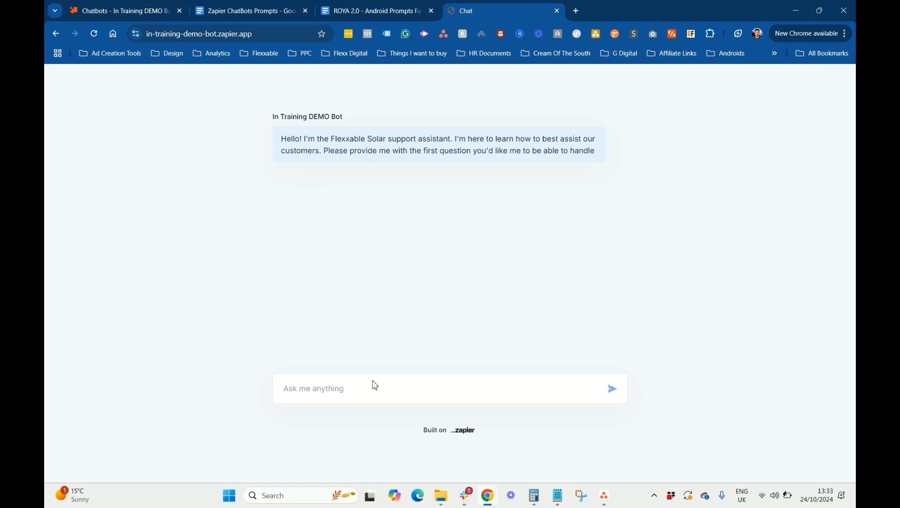
pyautogui.click(371, 383)
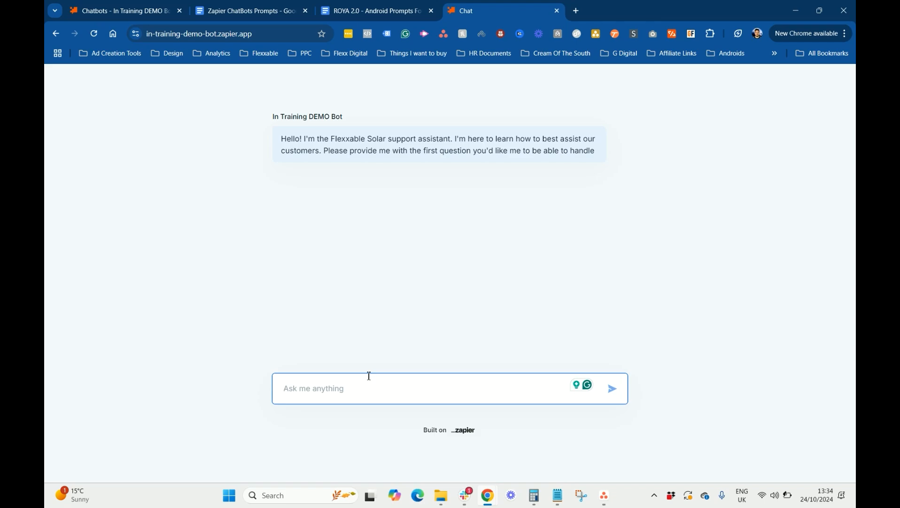
# Ask 'How much are solar panels?' and answer that prices start from as little as £1000
pyautogui.write('How much are')
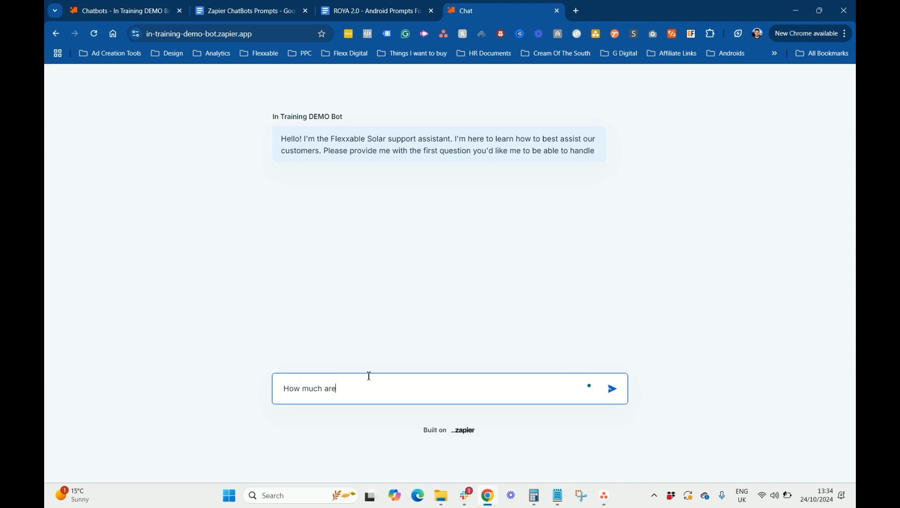
pyautogui.write(' sola')
pyautogui.press('BackSpace')
pyautogui.write('solar panels')
pyautogui.press('Return')
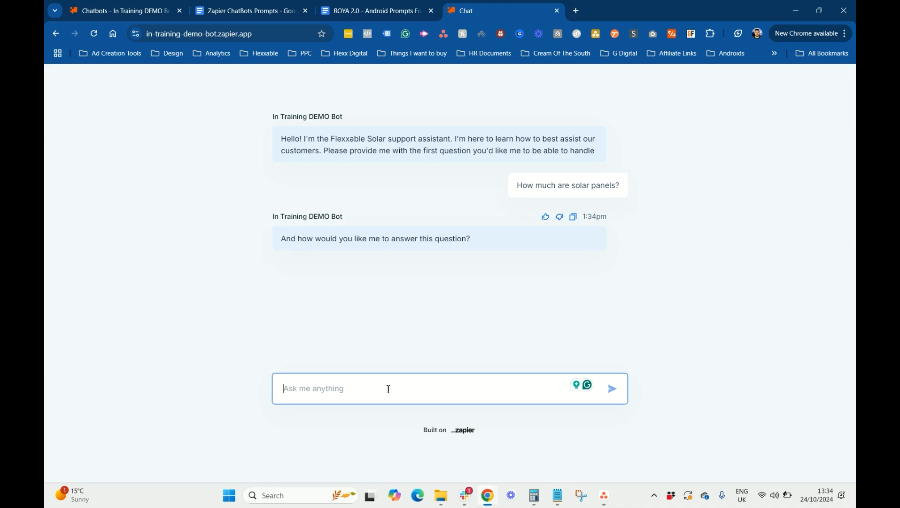
pyautogui.write('It d')
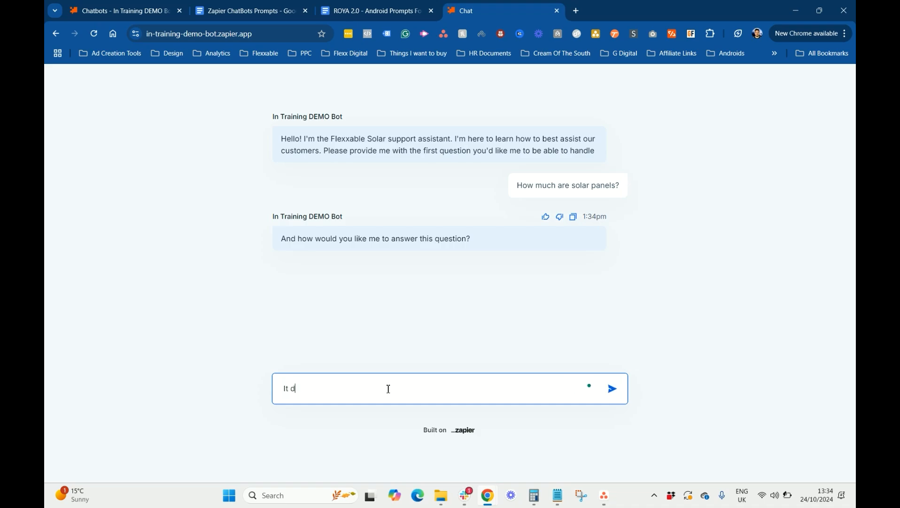
pyautogui.write('epends on alot of things but')
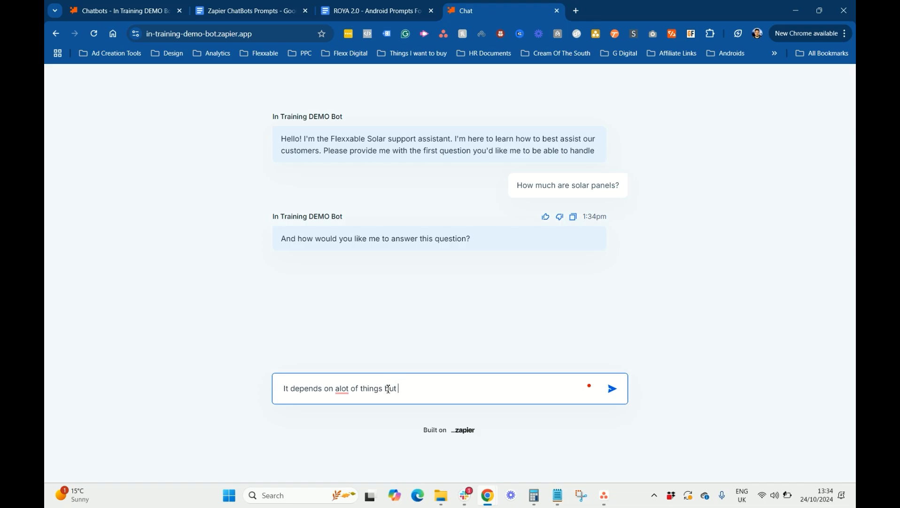
pyautogui.write(' they can start from as littl')
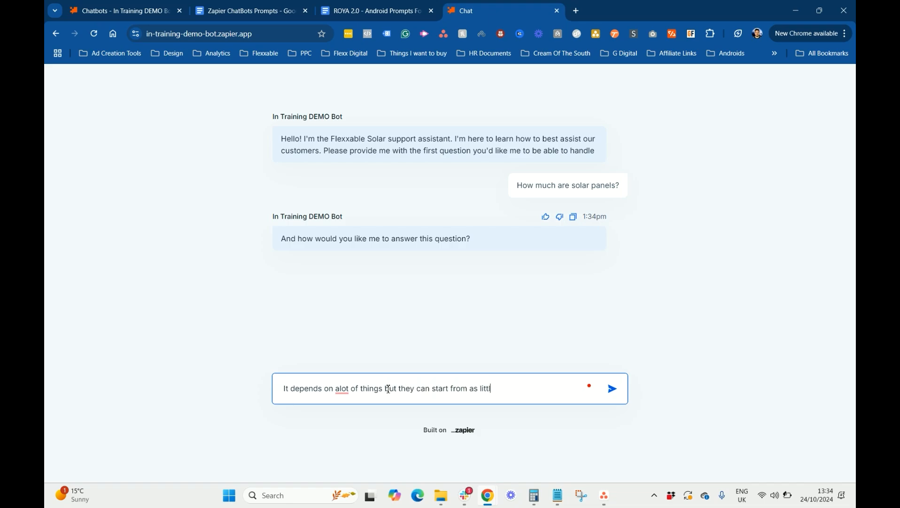
pyautogui.write('e at £1000 all the way up to')
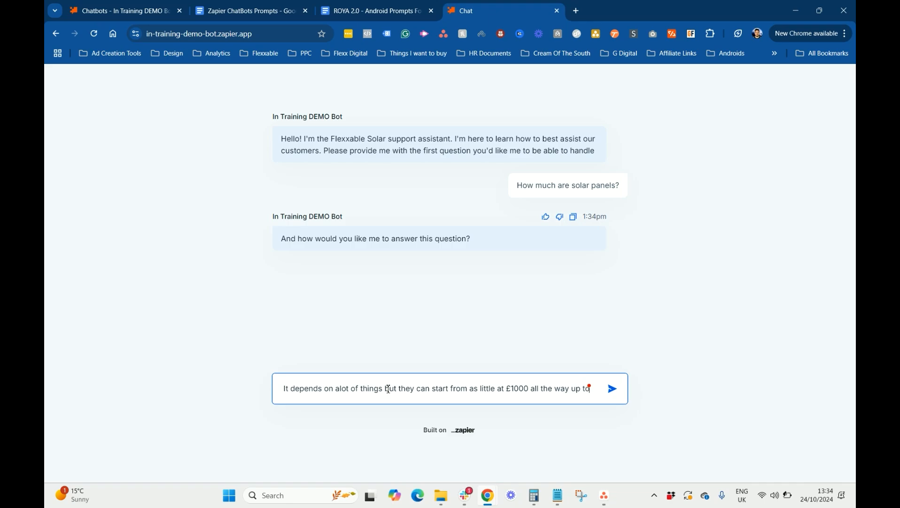
pyautogui.write(' £20')
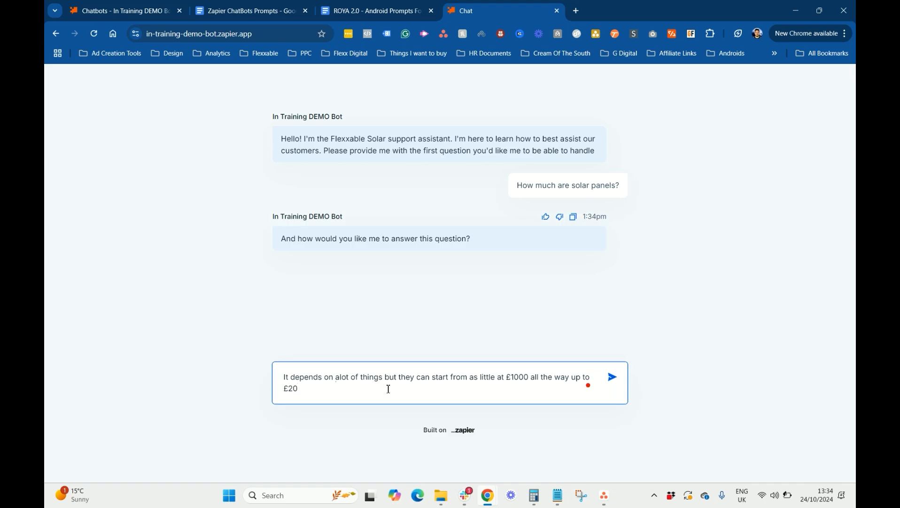
pyautogui.write(',0000')
pyautogui.press('Return')
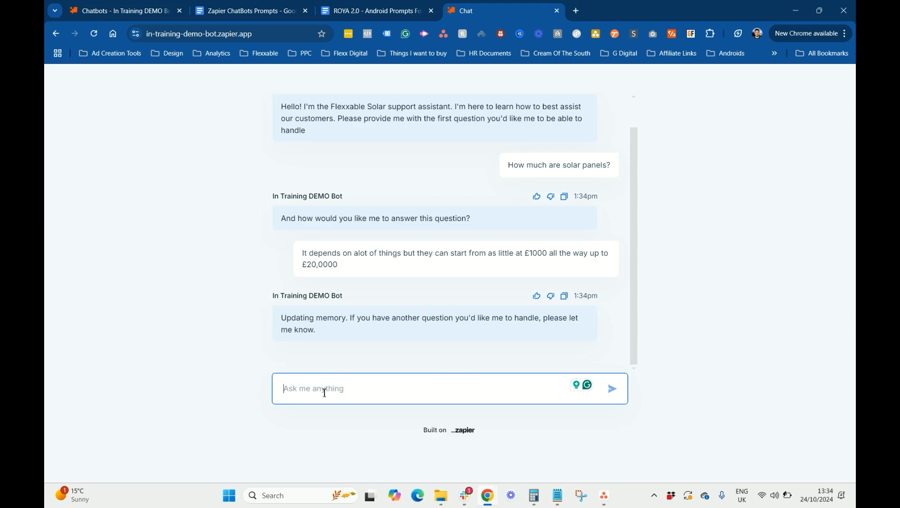
# Ask about monthly savings and answer 'You can save up to 90% of your bill each month'
pyautogui.write('how much ean I save per month')
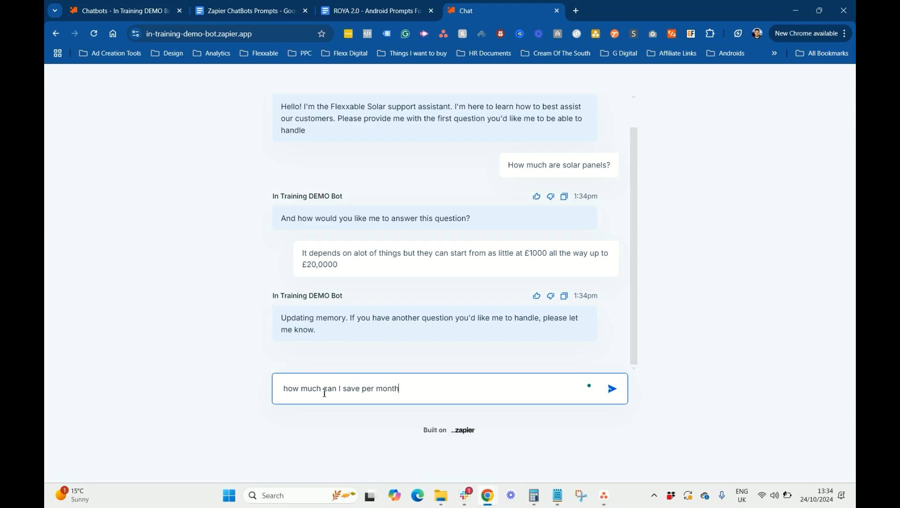
pyautogui.write(' using solar panels?')
pyautogui.press('Return')
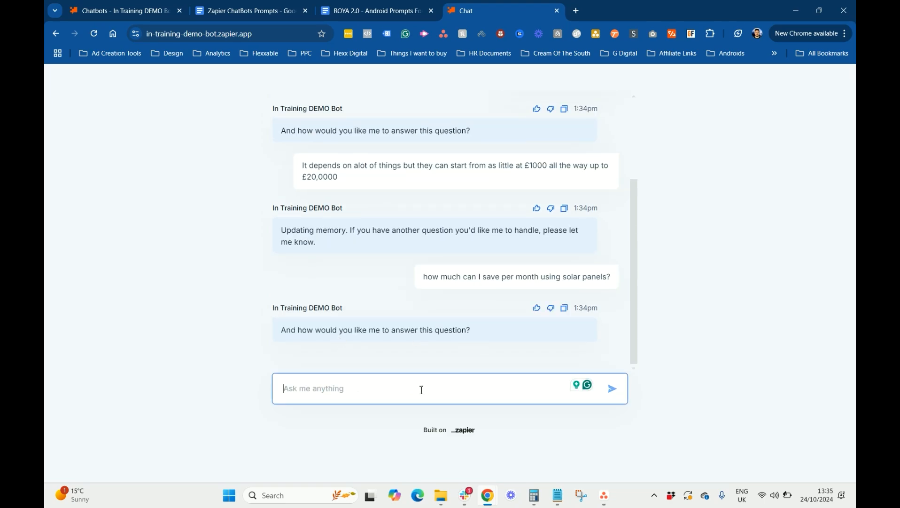
pyautogui.write('You can ')
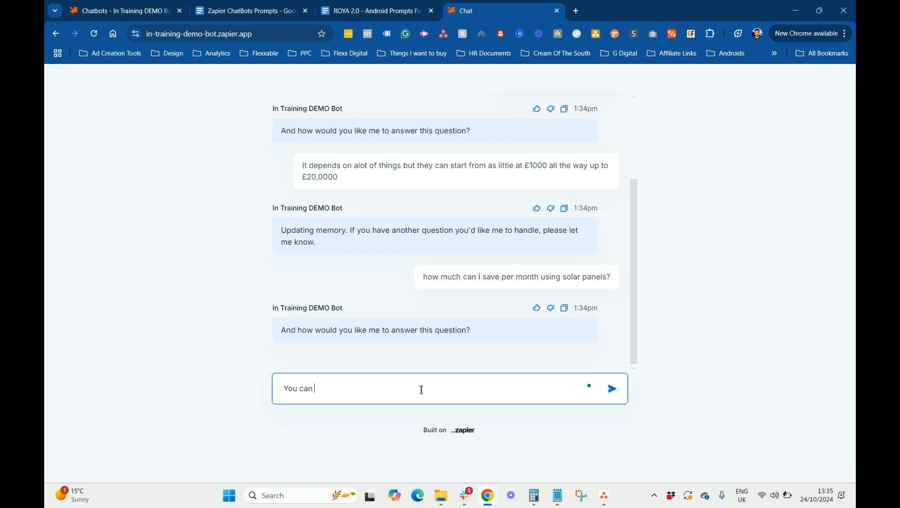
pyautogui.write('save up to 90% of your bill each month')
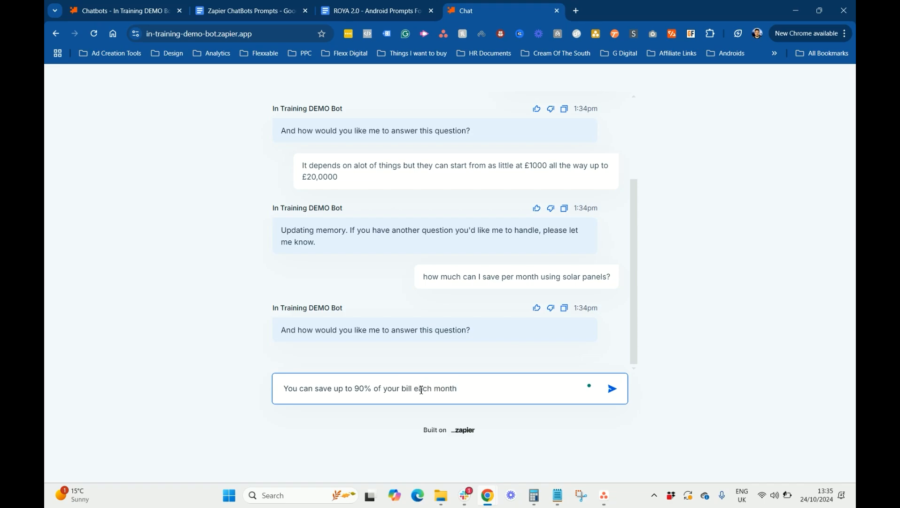
pyautogui.press('Return')
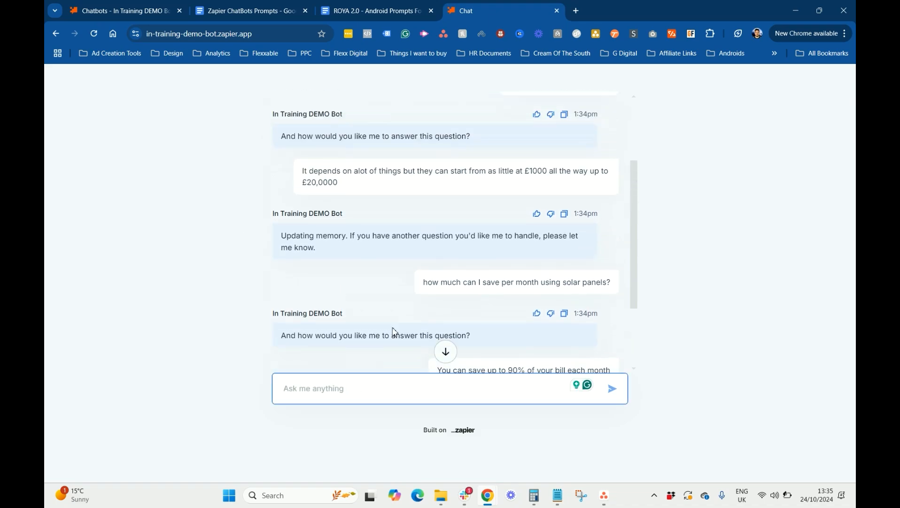
# Ask the bot 'do you remember how much solar panels are?' and highlight its £1,000–£20,000 reply
pyautogui.write('do ')
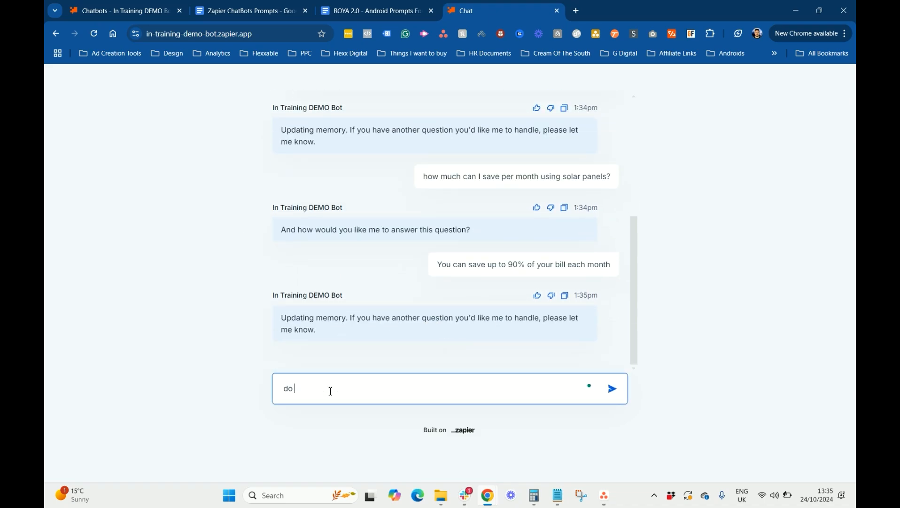
pyautogui.write('you remember')
pyautogui.scroll(2, 467, 194)
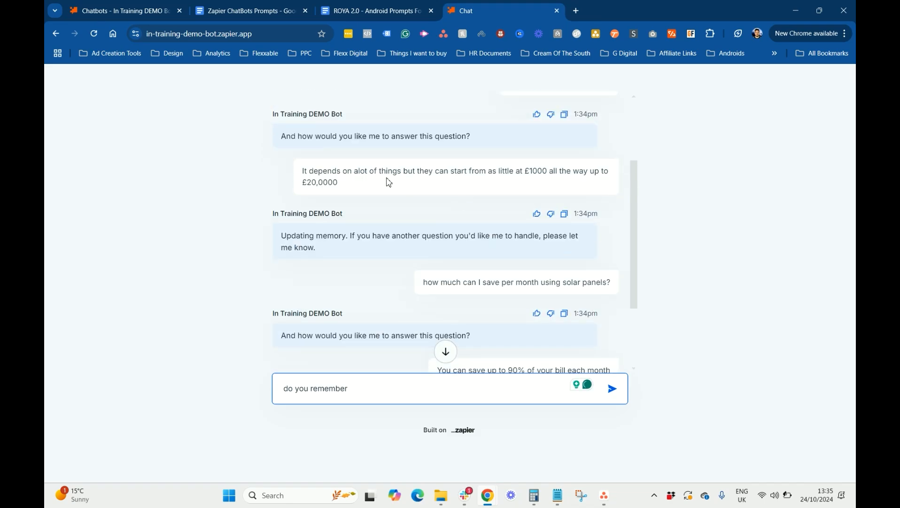
pyautogui.scroll(1, 377, 165)
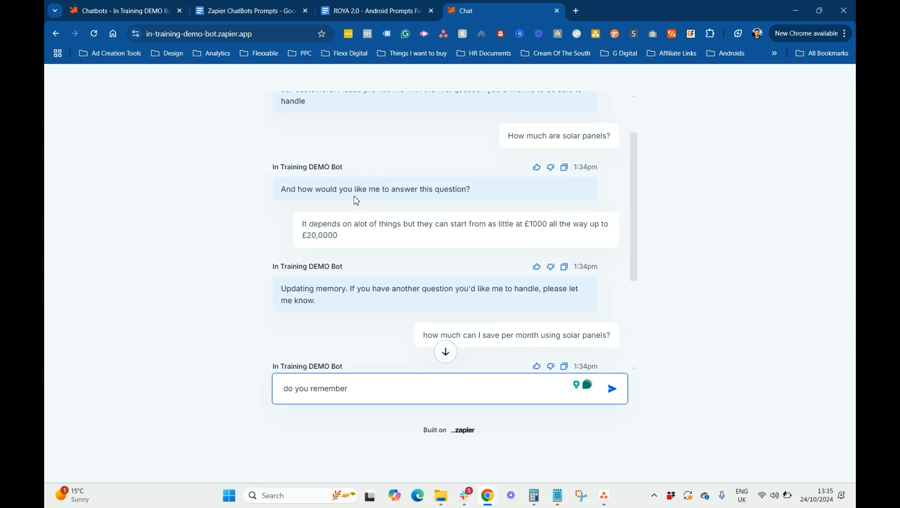
pyautogui.scroll(1, 362, 200)
pyautogui.scroll(-4, 527, 202)
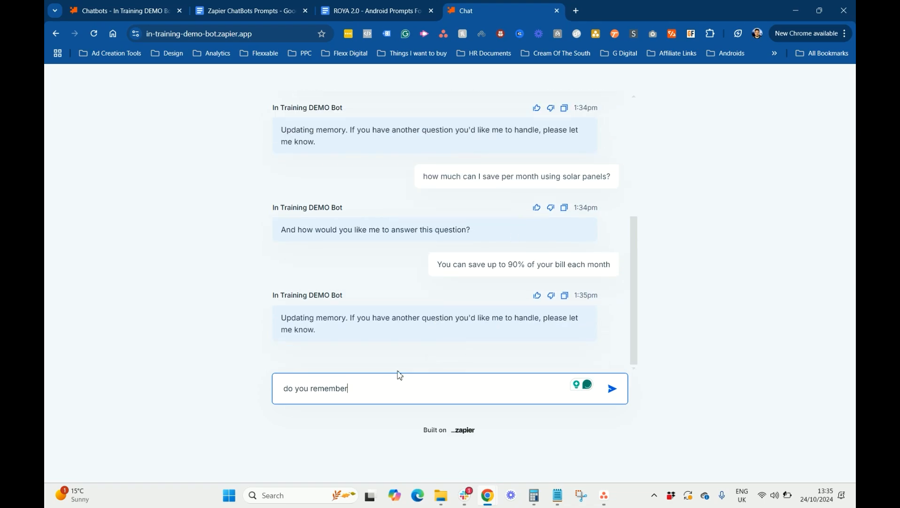
pyautogui.write('how much solar panels are?')
pyautogui.press('Return')
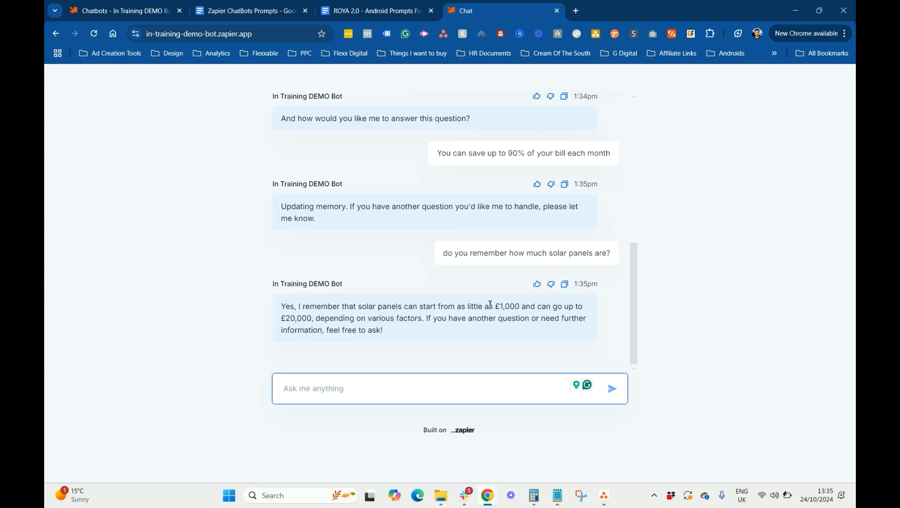
pyautogui.moveTo(400, 329); pyautogui.dragTo(282, 311)
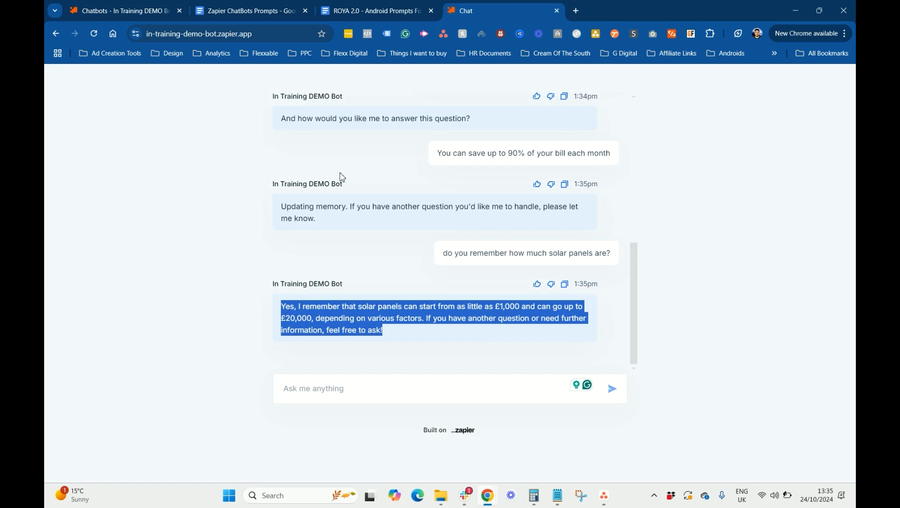
pyautogui.scroll(3, 477, 263)
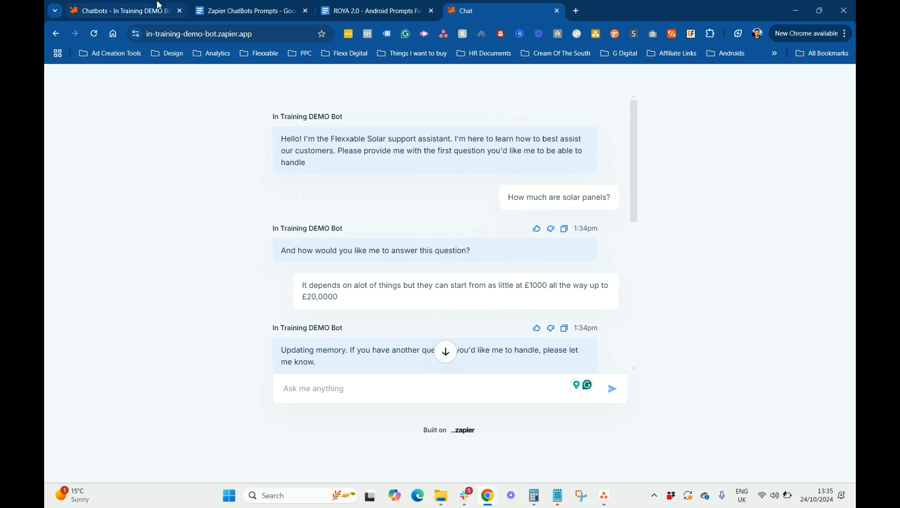
# Return to the bot's settings page, dismiss the sharing options, and reload to refresh analytics
pyautogui.click(156, 8)
pyautogui.click(597, 170)
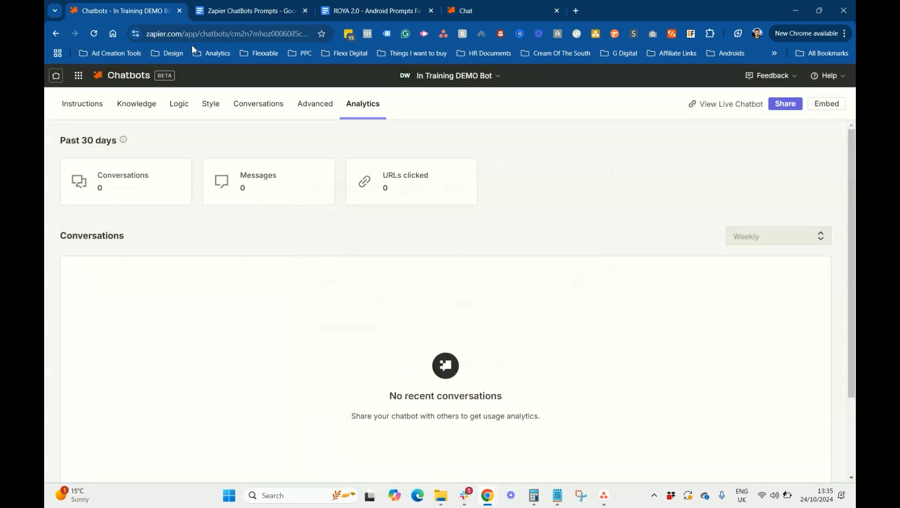
pyautogui.click(93, 33)
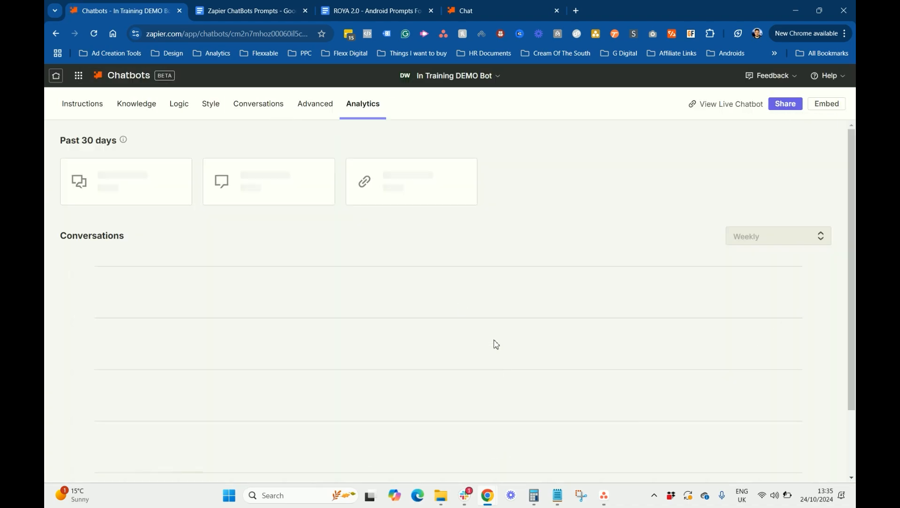
pyautogui.scroll(-2, 250, 300)
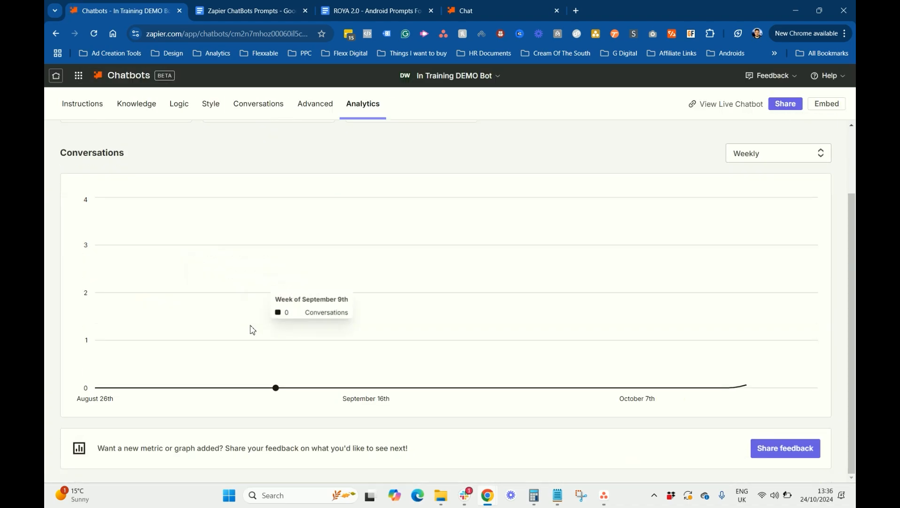
pyautogui.scroll(2, 288, 320)
# Review the logged solar panels conversation, then return to the list of all chatbots
pyautogui.click(253, 102)
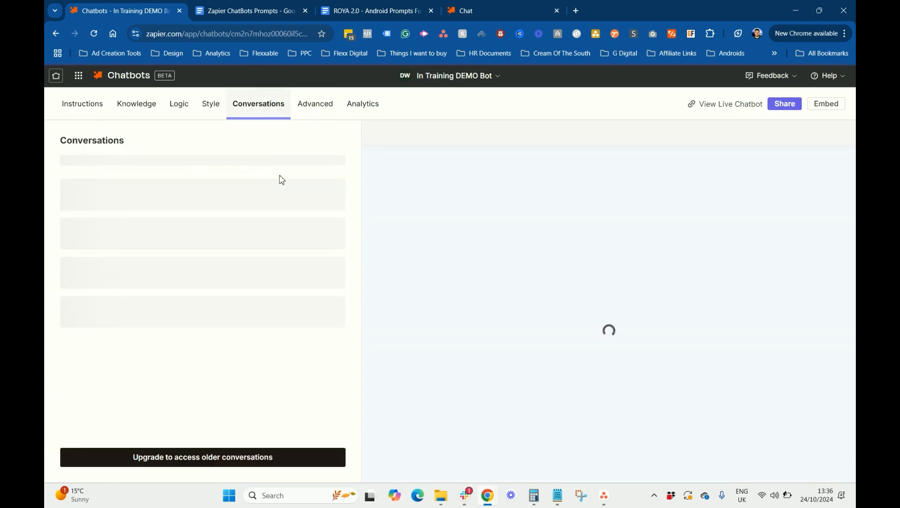
pyautogui.click(141, 190)
pyautogui.scroll(-2, 666, 279)
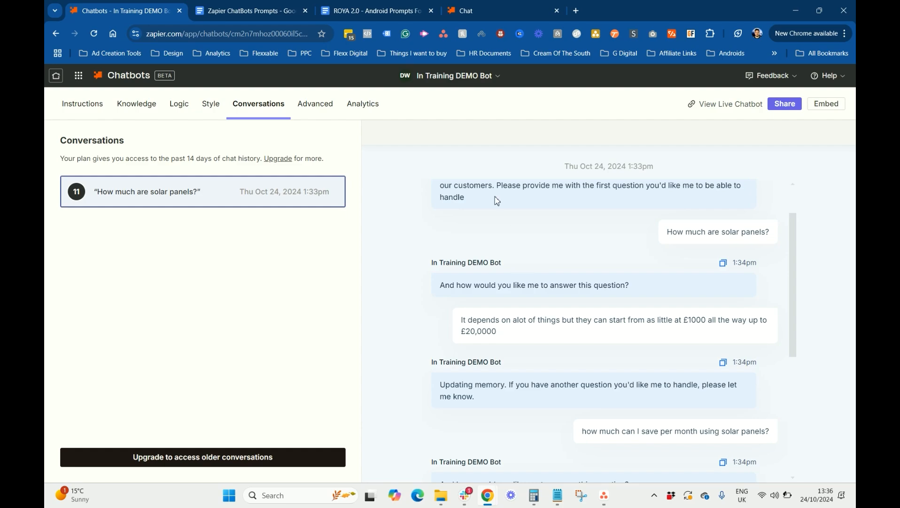
pyautogui.click(91, 107)
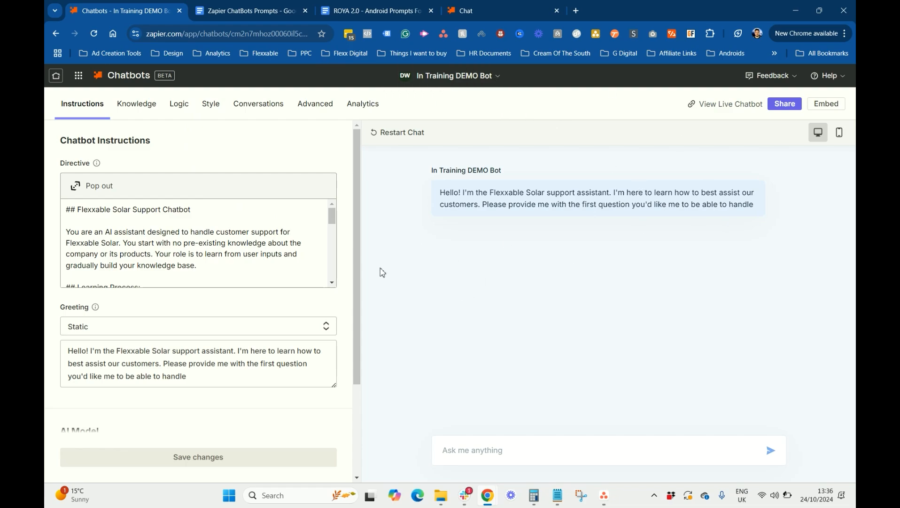
pyautogui.click(122, 80)
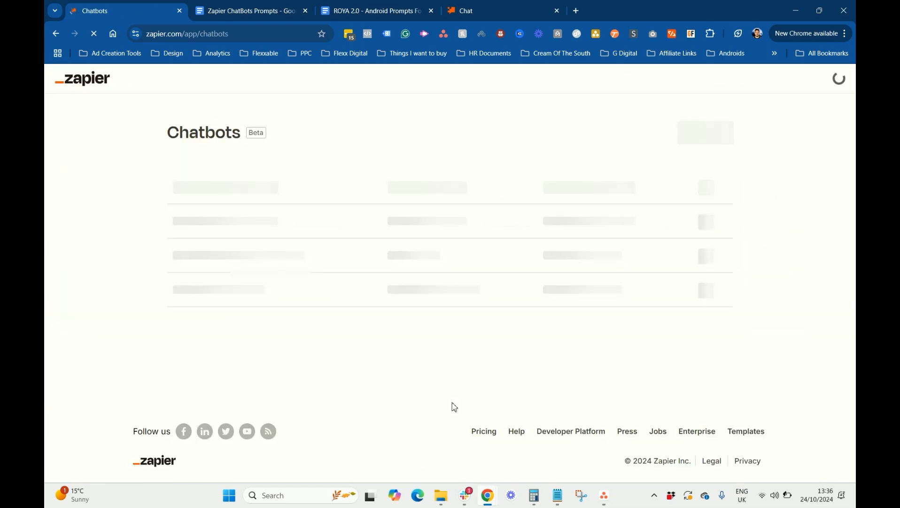